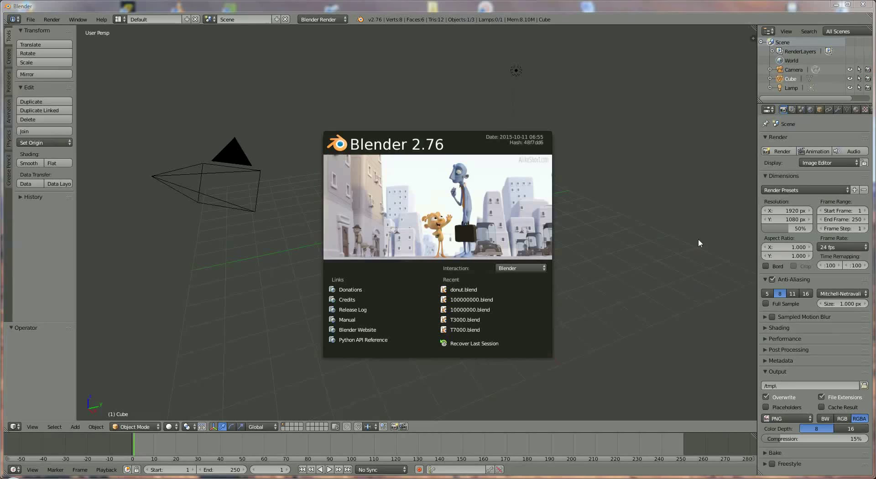
Dismiss the splash screen and scale the default cube up uniformly by about 4.47.
click(626, 213)
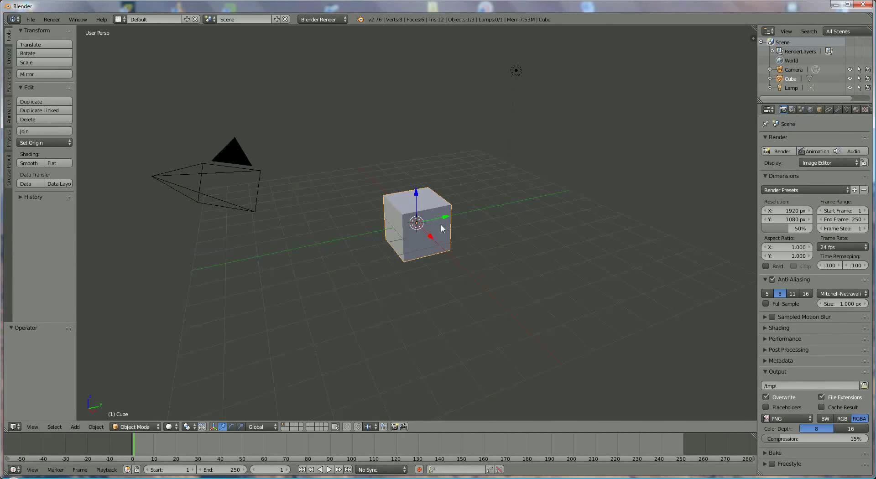
key(s)
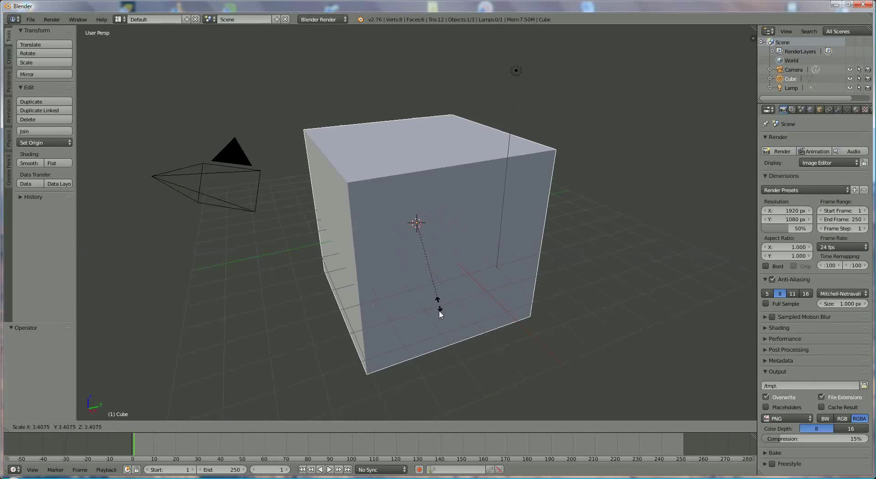
click(442, 327)
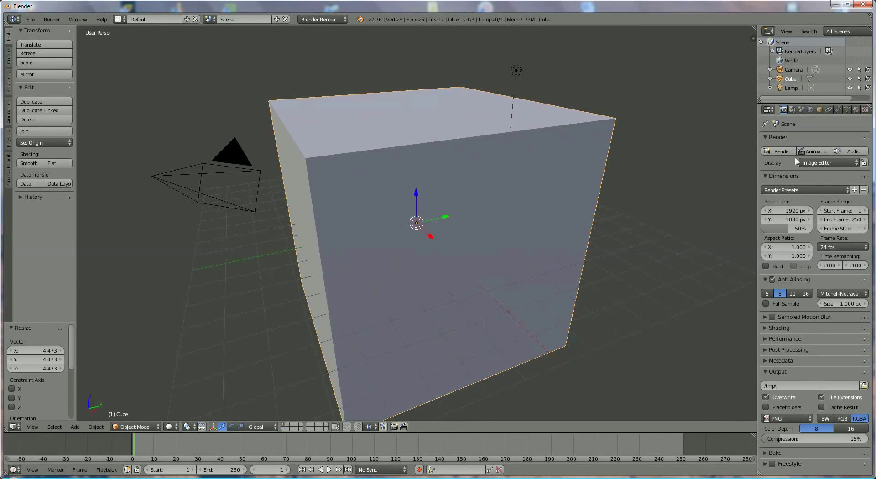
Set the cube's maximum draw type to Wire in its object display settings.
click(819, 110)
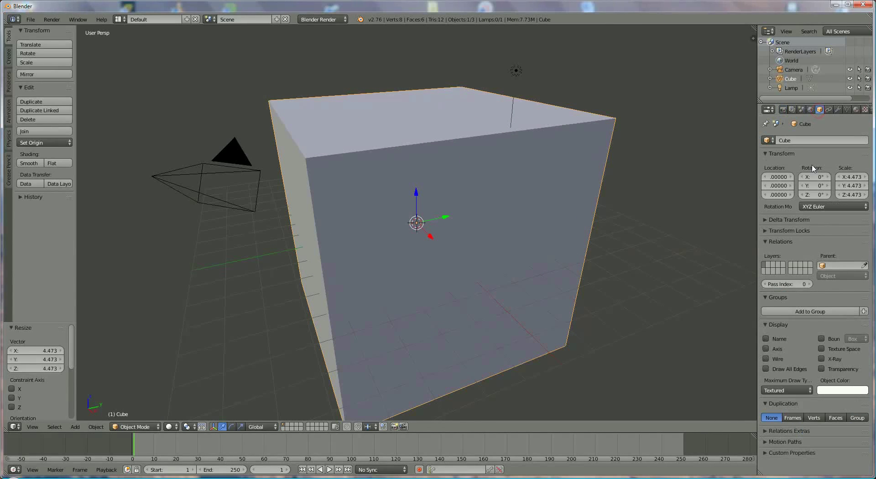
click(789, 390)
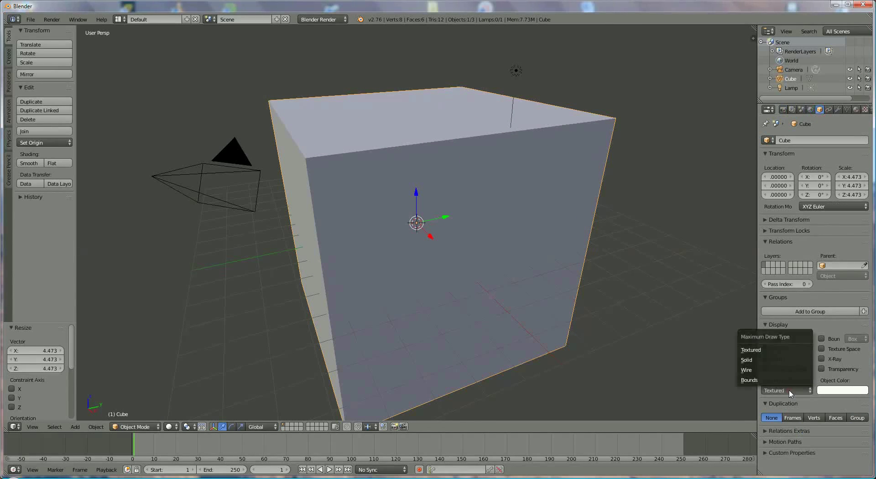
click(768, 371)
middle_drag(557, 264, 451, 236)
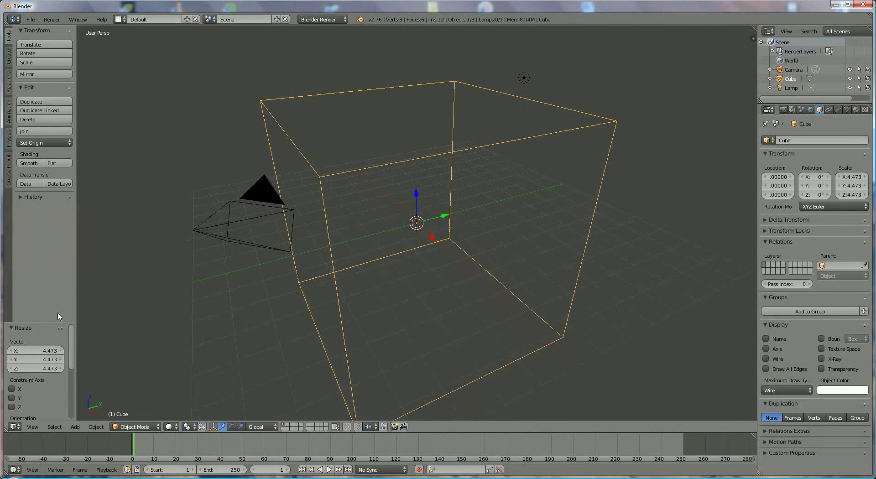
Add a torus mesh inside the cube with 50 major segments and 50 minor segments.
click(76, 427)
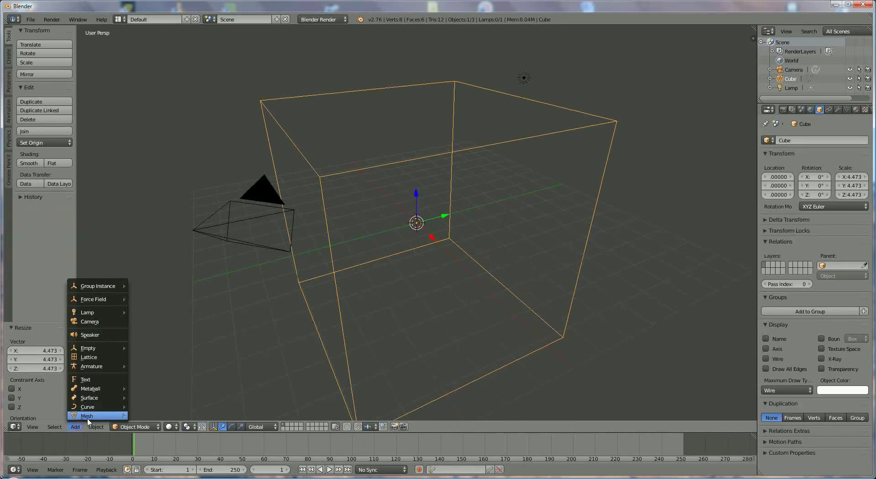
mouse_move(88, 419)
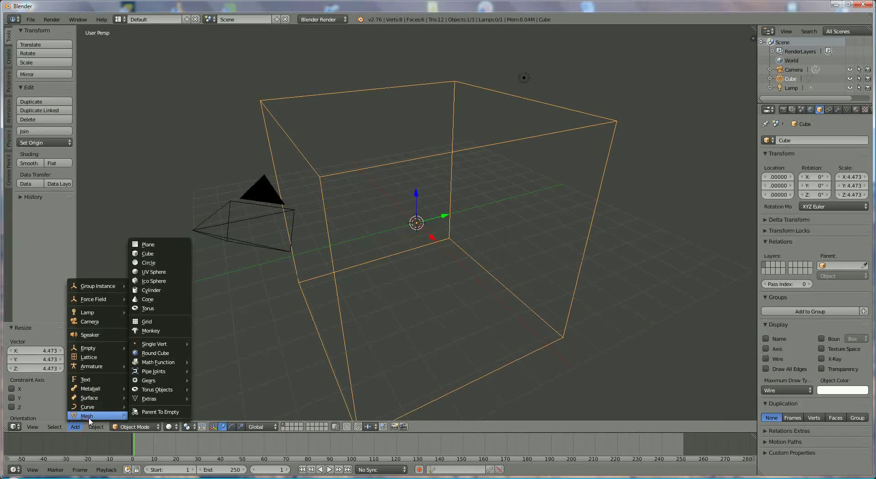
click(158, 309)
drag(70, 341, 70, 385)
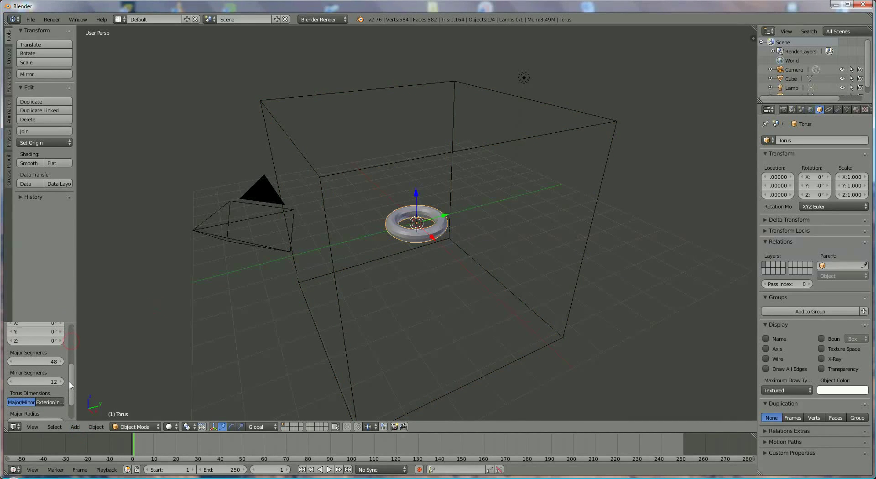
click(45, 362)
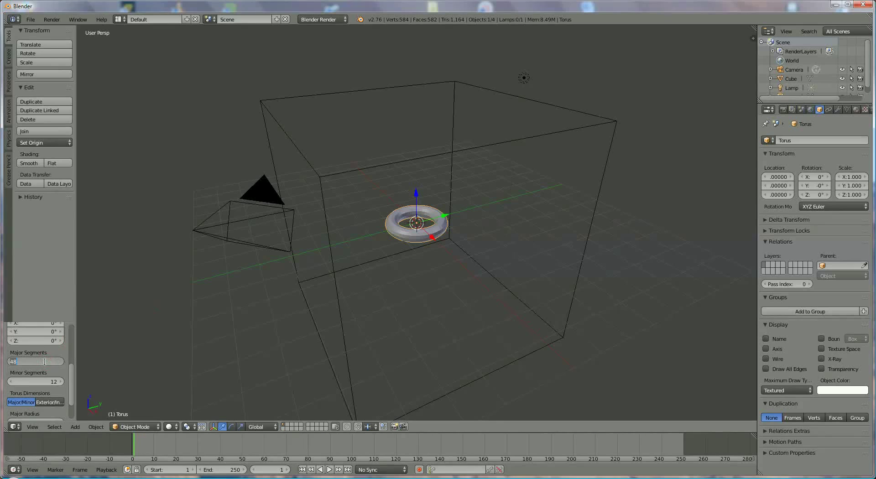
text(50)
click(54, 383)
text(50)
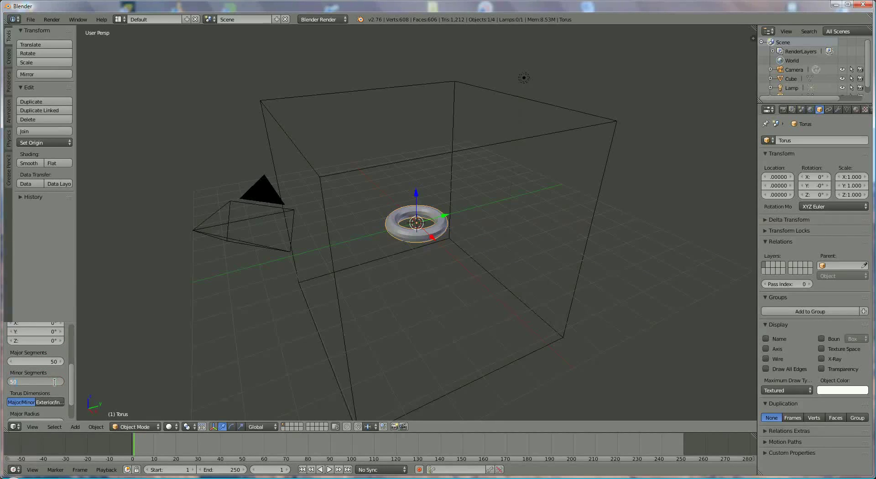
key(Return)
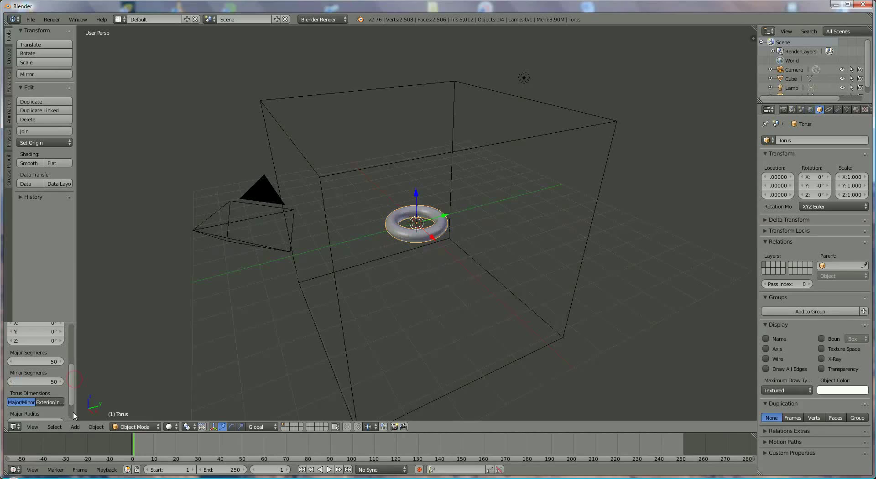
Set the torus's minor radius to 0.5 to thicken the ring.
scroll(73, 398, down, 3)
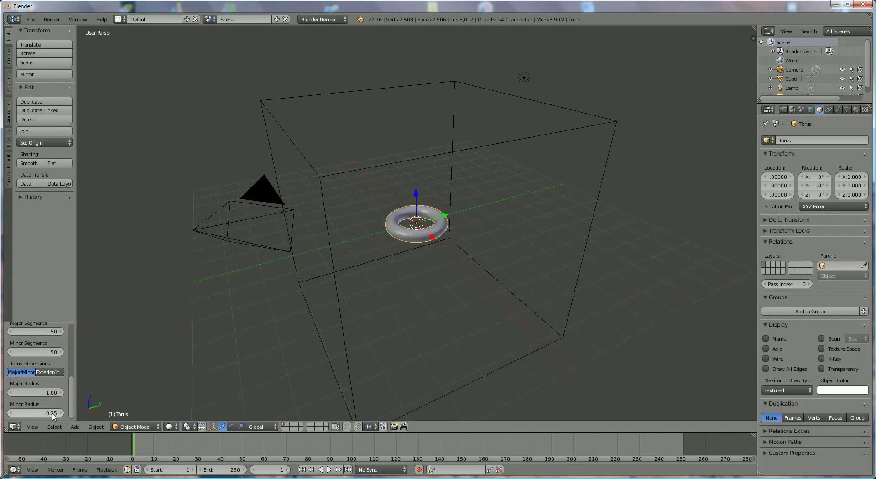
click(53, 413)
text(.5)
key(Return)
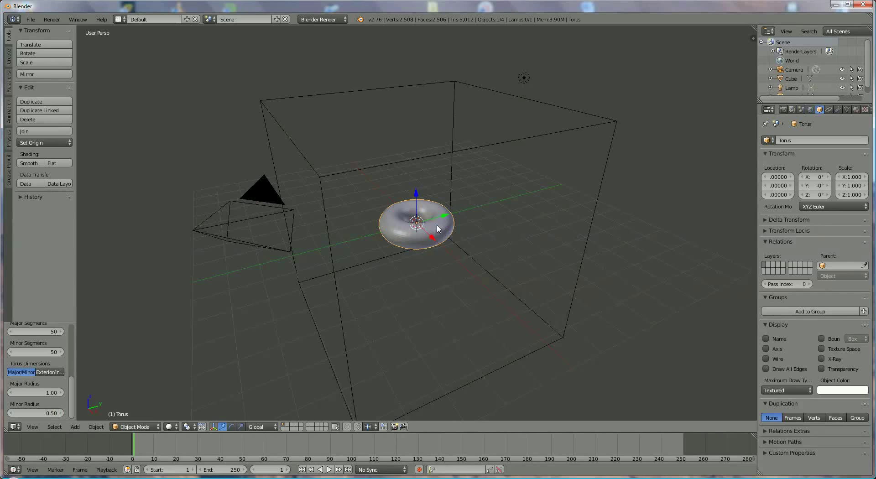
Scale the torus up uniformly by about 1.54.
key(s)
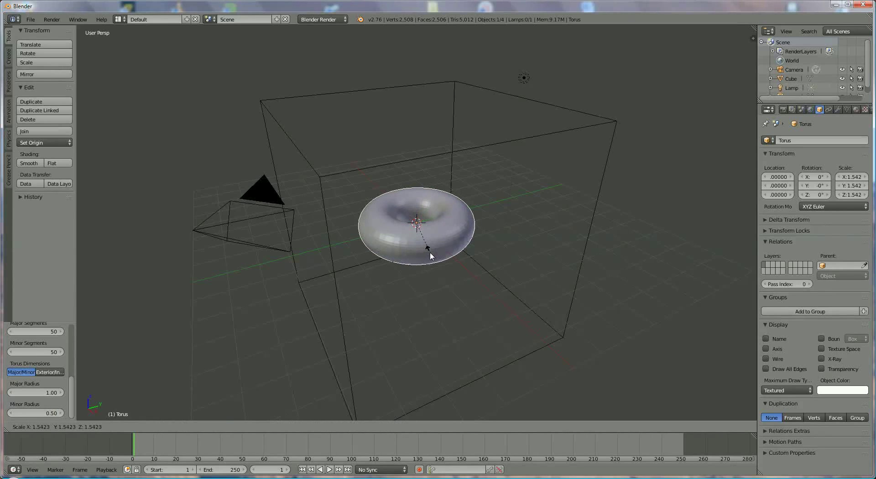
click(430, 257)
mouse_move(424, 280)
middle_down()
mouse_move(489, 270)
mouse_move(471, 256)
mouse_move(410, 283)
mouse_move(417, 282)
middle_up()
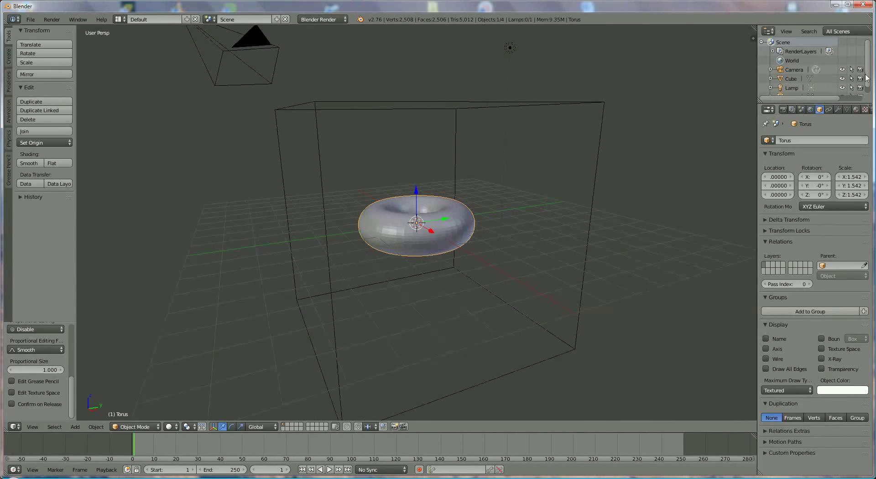
Rename the torus object as donut.
scroll(791, 89, down, 1)
double_click(791, 90)
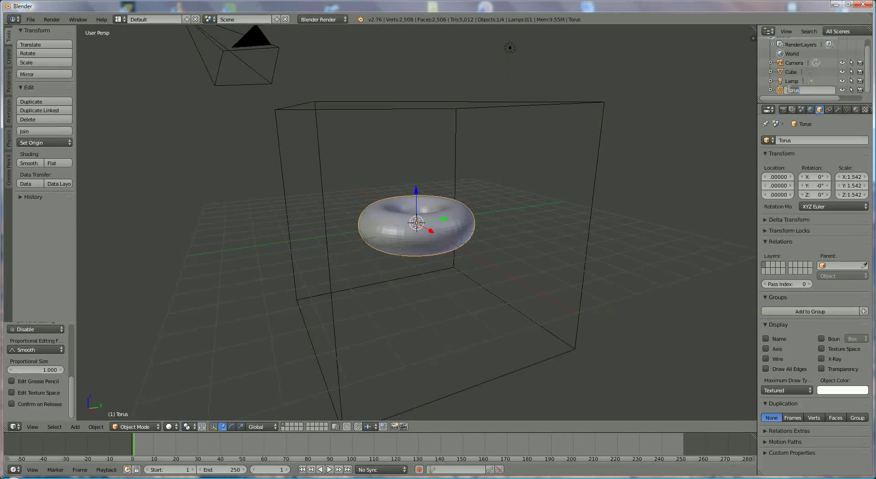
text(Donut)
key(Return)
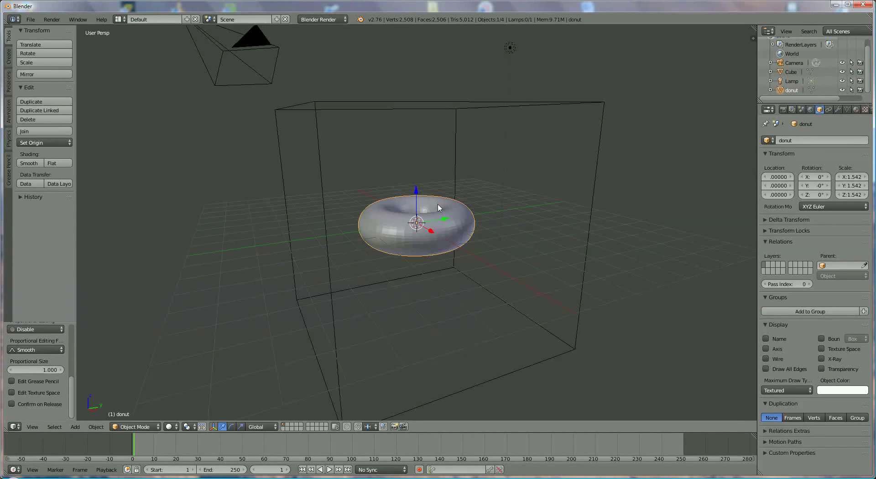
Duplicate the donut and move the copy straight up along Z by about 1.76.
key(shift+d)
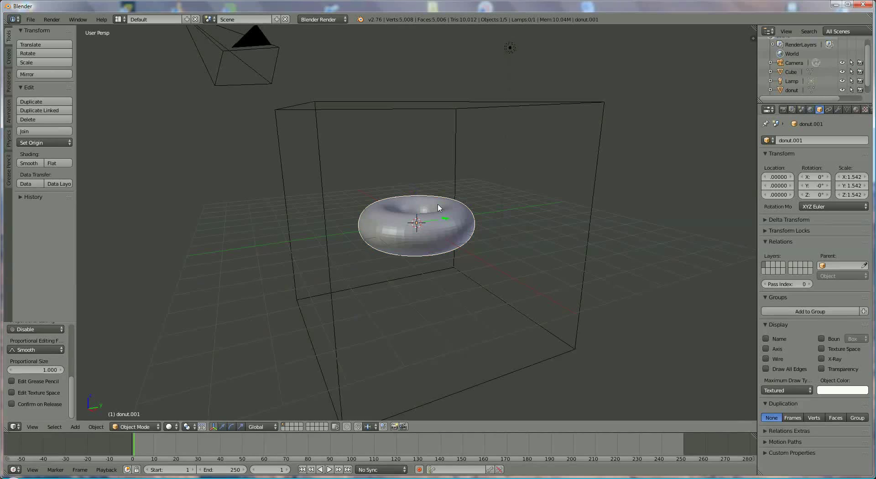
key(z)
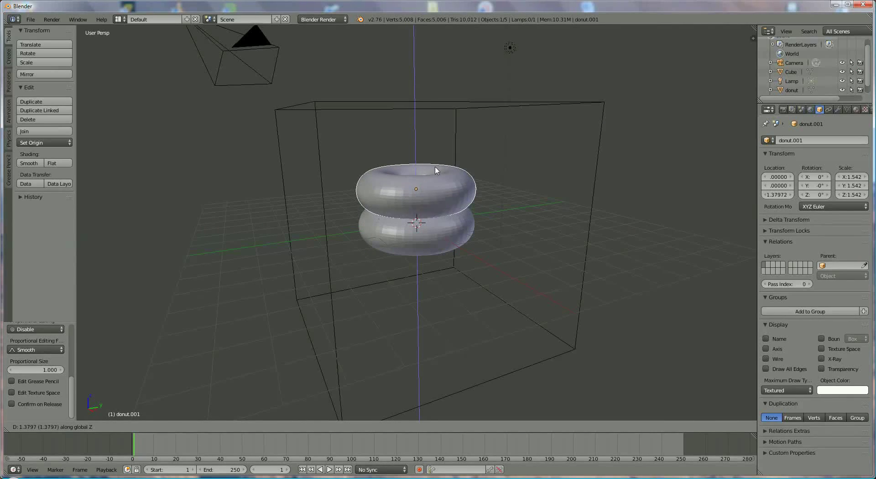
click(435, 161)
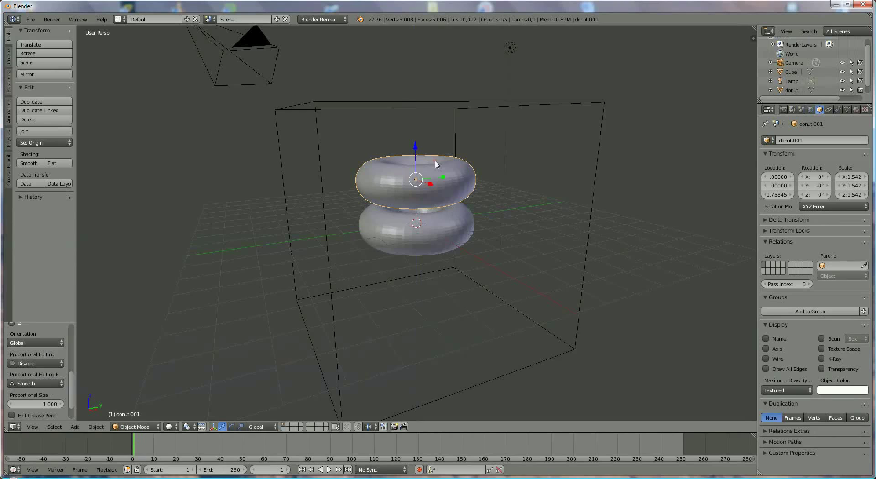
Rename the upper donut copy as fluid chocolat.
mouse_move(446, 210)
middle_down()
mouse_move(448, 194)
mouse_move(450, 204)
middle_up()
scroll(799, 87, down, 1)
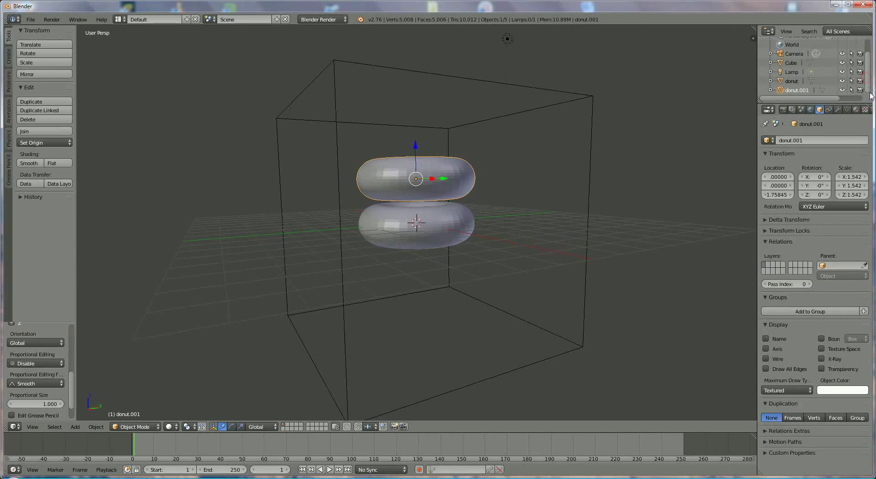
double_click(797, 91)
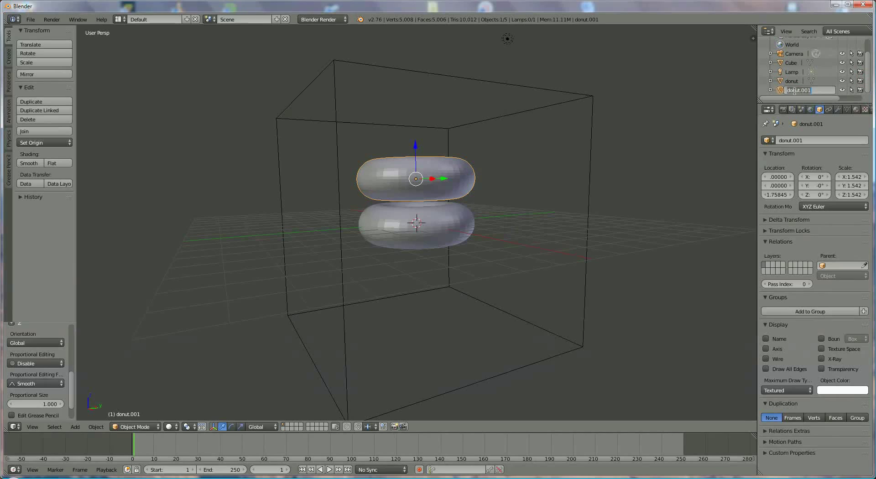
text(I)
text(luffy chocolat)
key(Return)
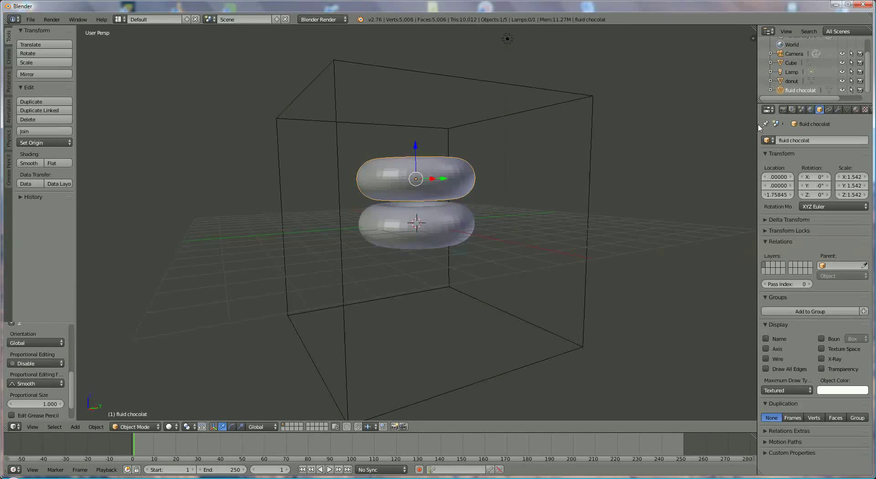
Enable fluid physics on the fluid chocolat object and set its type to Fluid.
drag(757, 131, 730, 134)
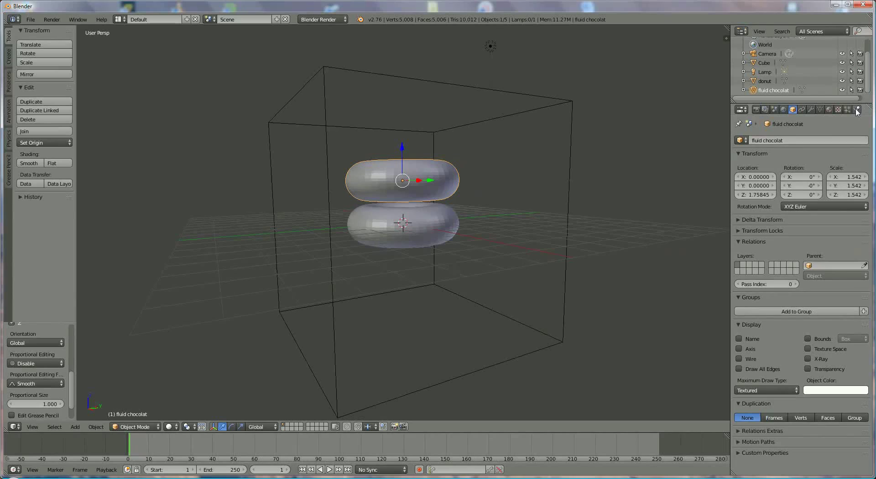
click(857, 109)
click(839, 162)
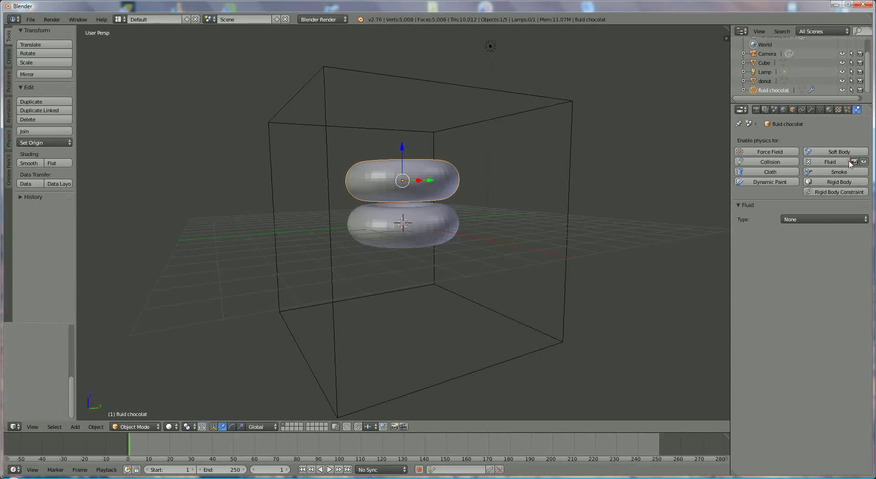
click(829, 220)
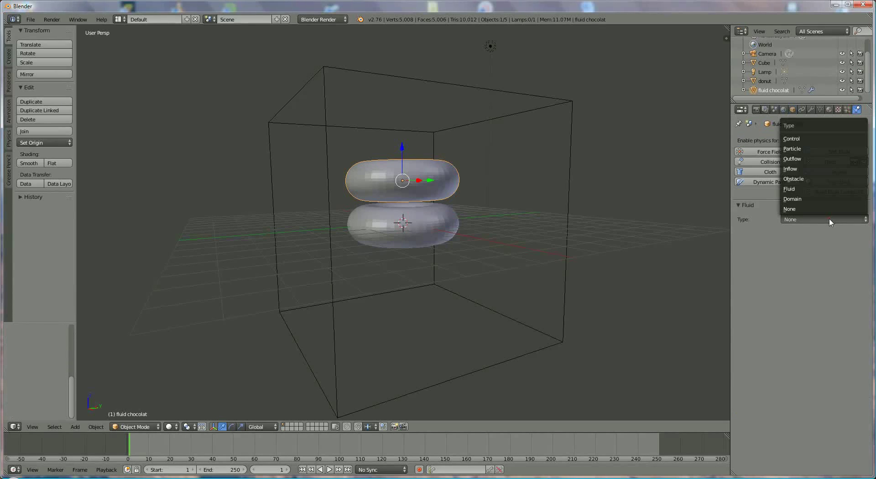
click(819, 189)
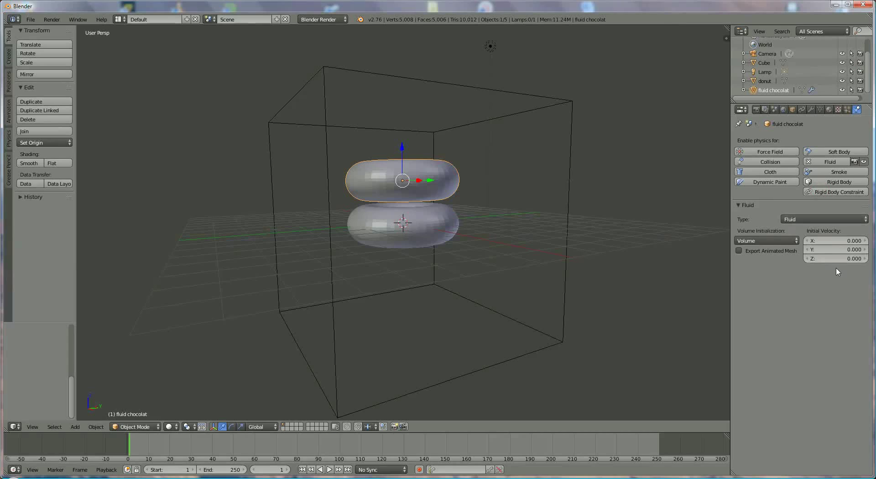
Enable fluid physics on the donut as an Obstacle with the No Slip slip type.
click(770, 81)
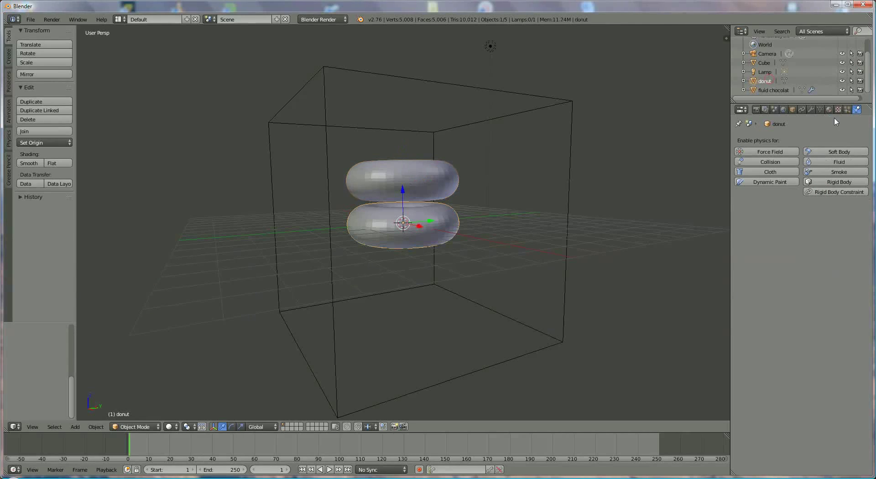
click(848, 162)
click(832, 219)
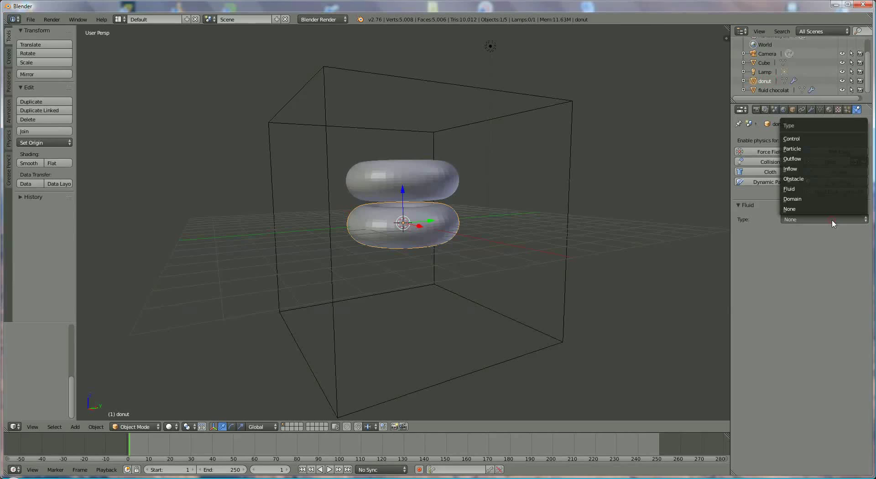
click(829, 180)
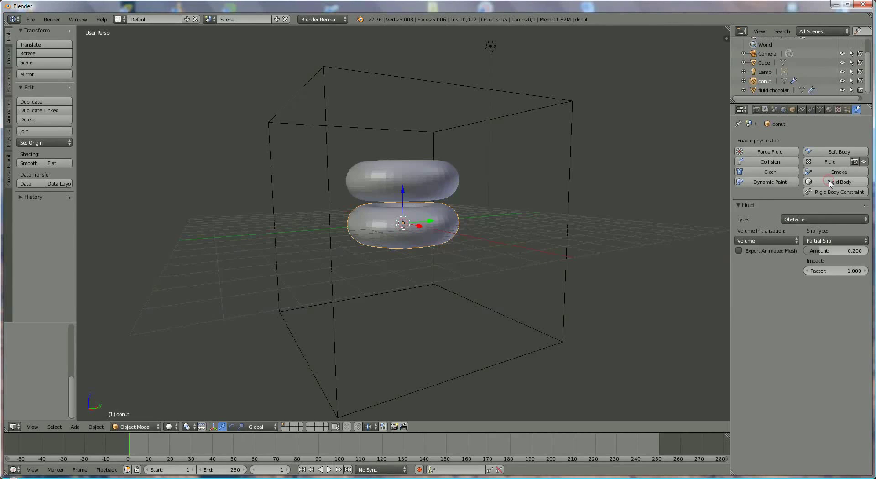
click(845, 241)
click(845, 231)
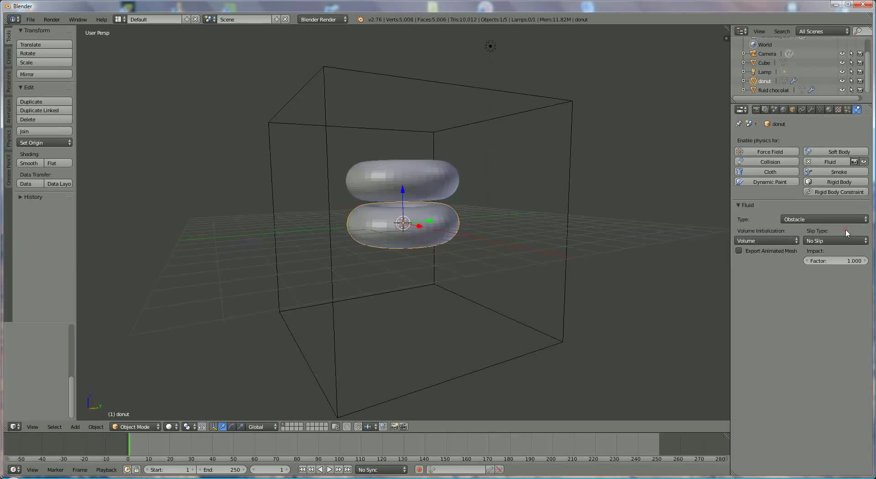
Enable fluid physics on the cube and set its type to Domain.
click(768, 65)
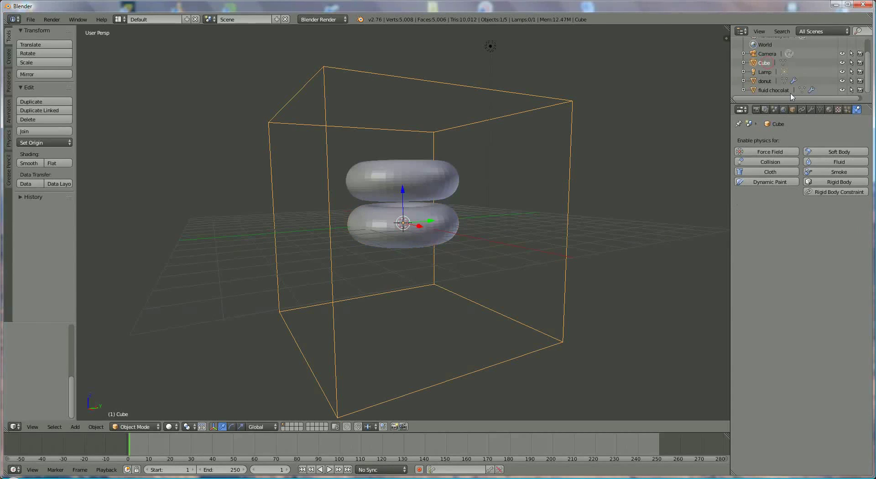
click(843, 164)
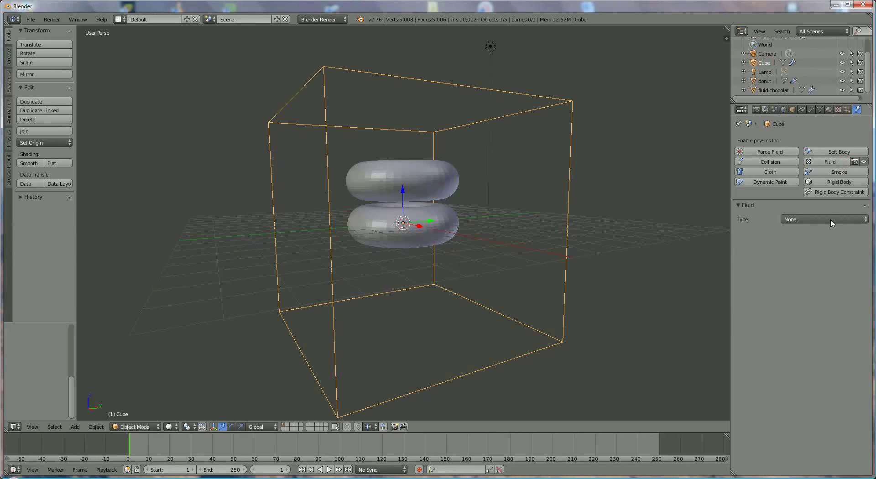
click(833, 221)
click(829, 199)
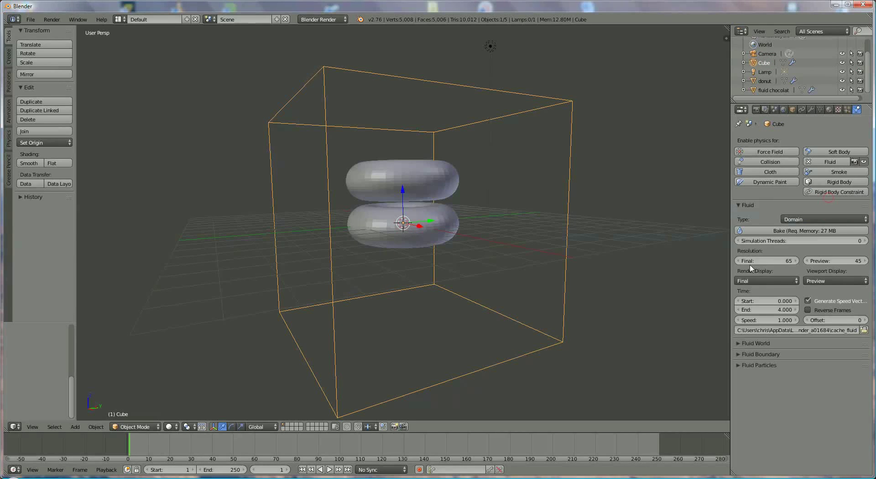
Set both the final and the preview resolution of the fluid domain to 75.
click(782, 262)
text(75)
click(853, 261)
click(854, 261)
text(75)
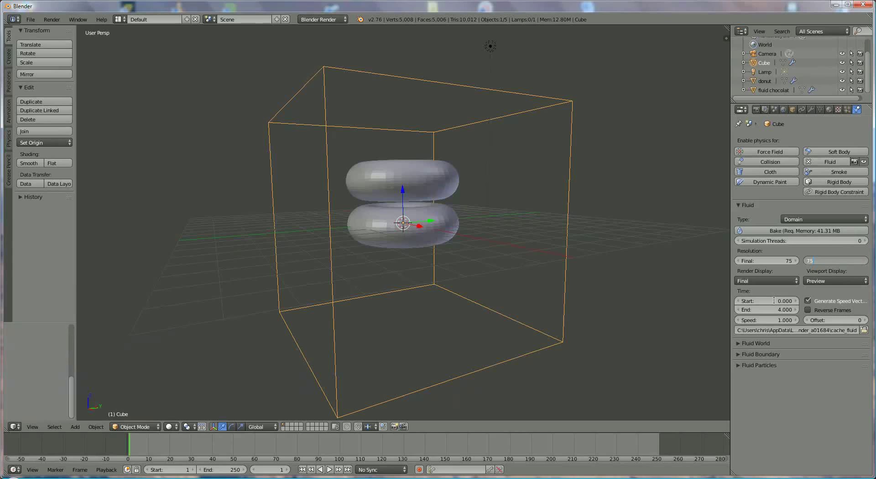
Choose the Honey viscosity preset in the domain's fluid world settings.
click(738, 345)
click(739, 345)
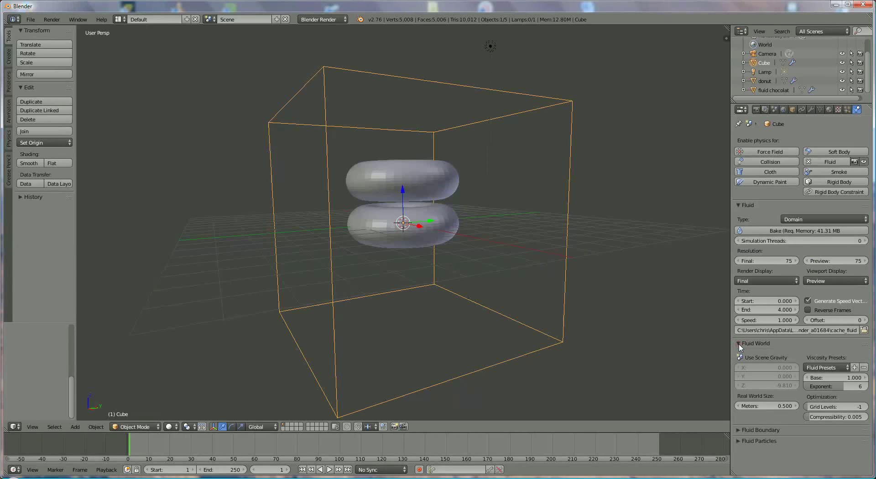
click(839, 369)
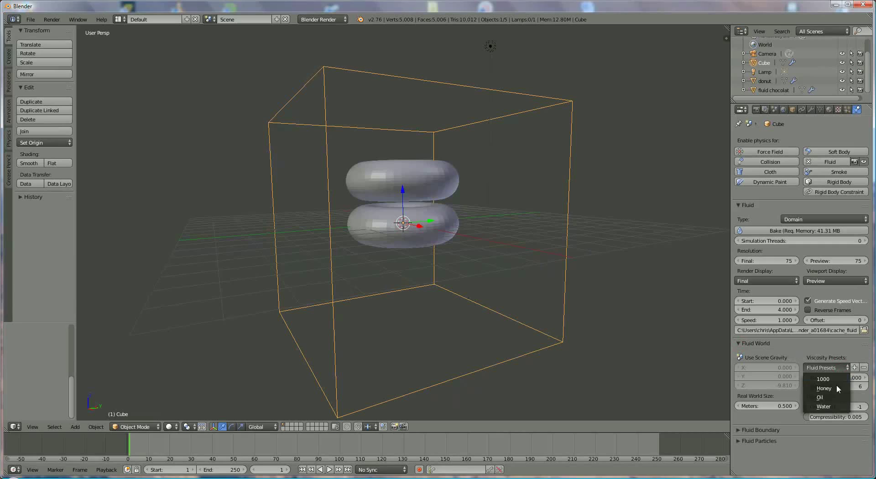
click(836, 385)
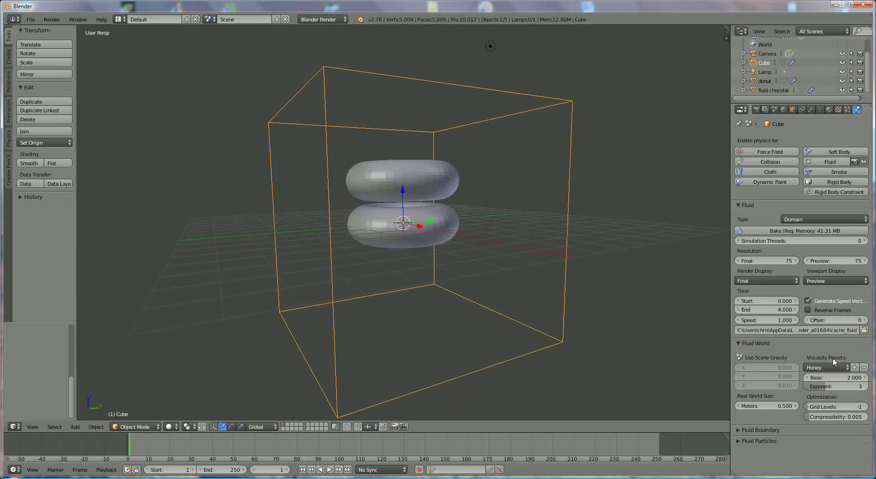
Set the viscosity base to 5 and the exponent to 5, and start baking the fluid simulation.
click(847, 376)
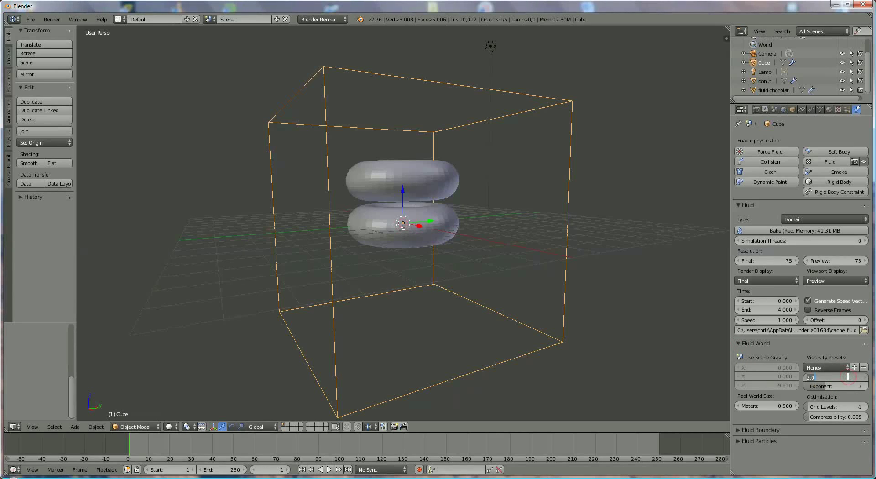
text(5)
key(Return)
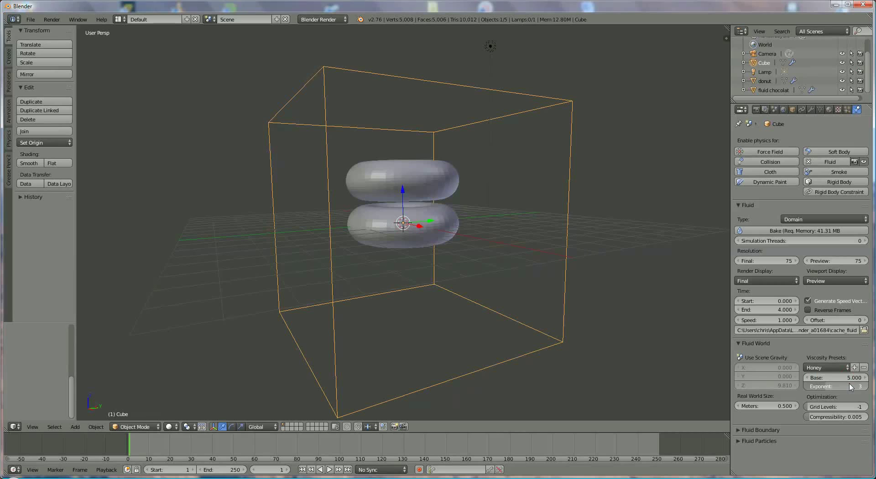
click(850, 386)
text(5)
key(Return)
click(776, 231)
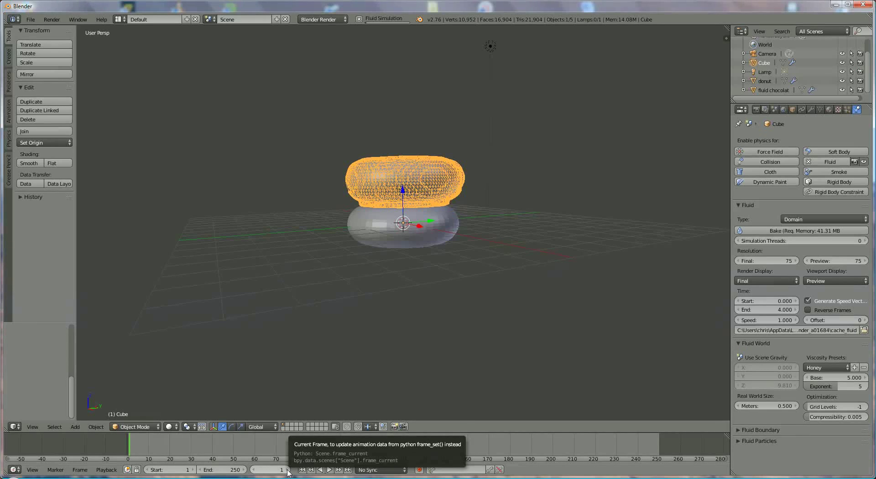
Examine frame by frame, up to frame 18, how the baked fluid falls over the donut.
click(287, 469)
click(288, 470)
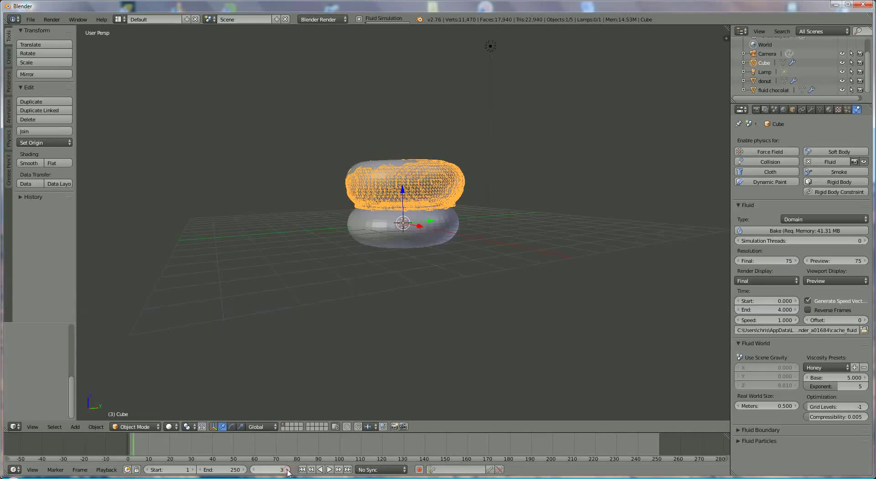
click(287, 470)
click(287, 470)
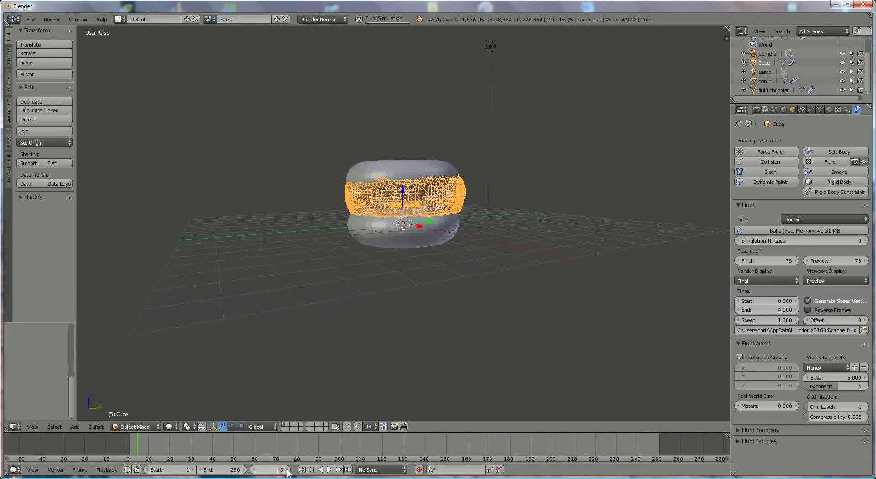
click(287, 470)
click(287, 470)
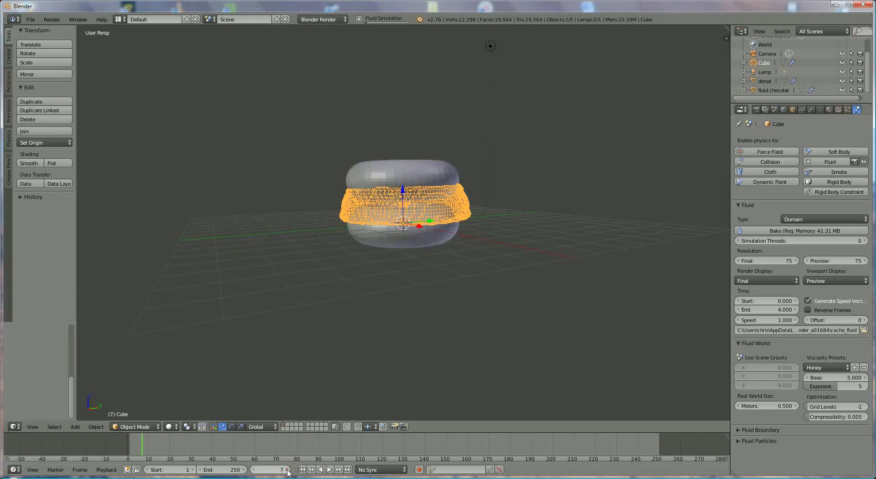
click(287, 470)
click(287, 470)
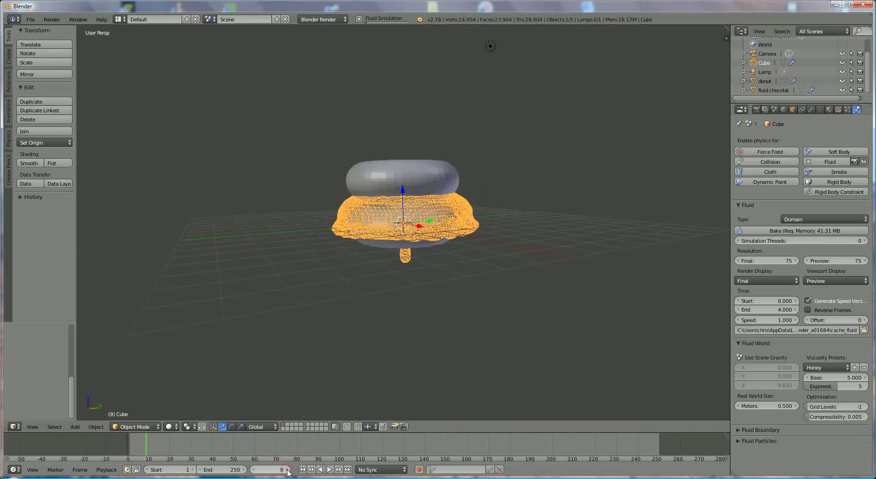
click(288, 470)
click(288, 469)
click(287, 470)
click(287, 470)
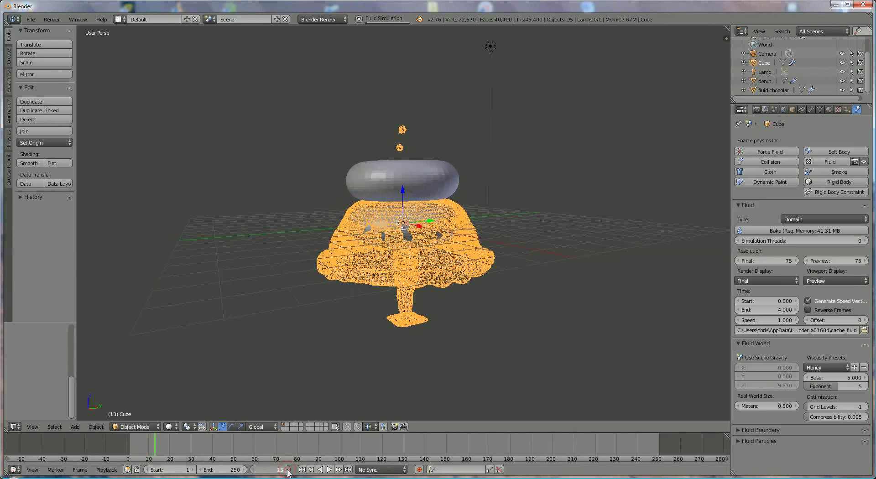
click(287, 469)
click(288, 469)
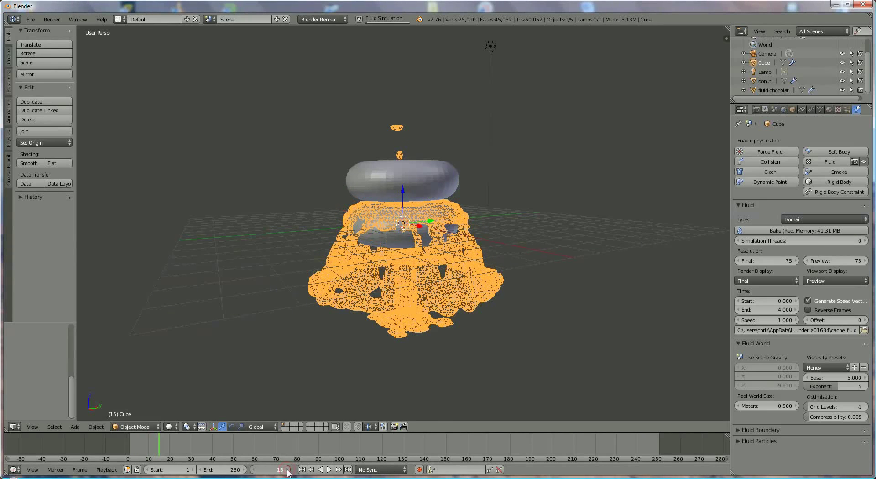
click(288, 470)
click(287, 470)
click(287, 470)
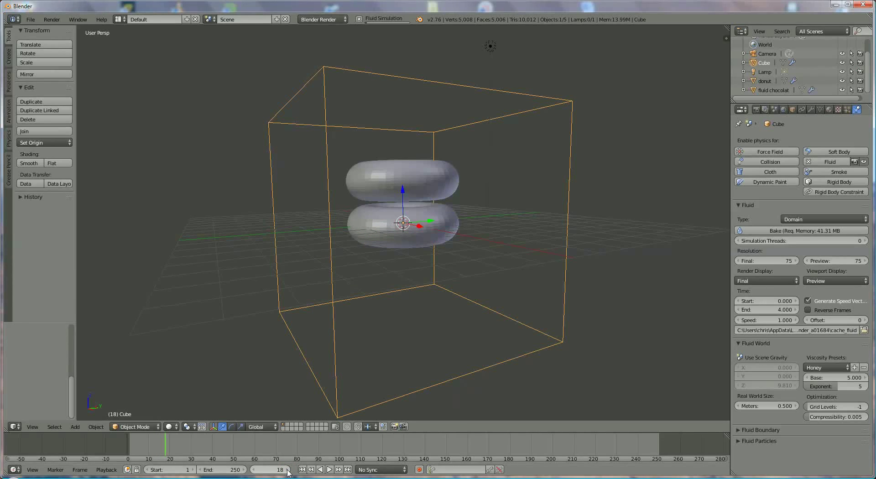
click(255, 470)
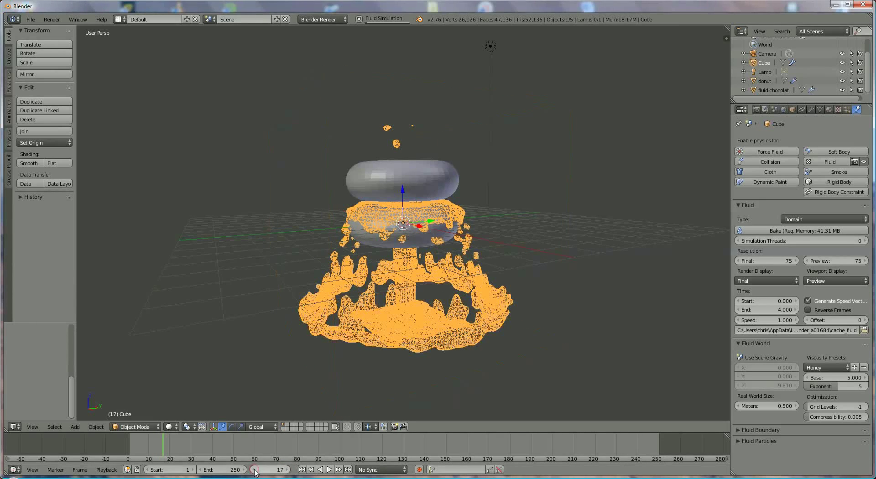
click(287, 470)
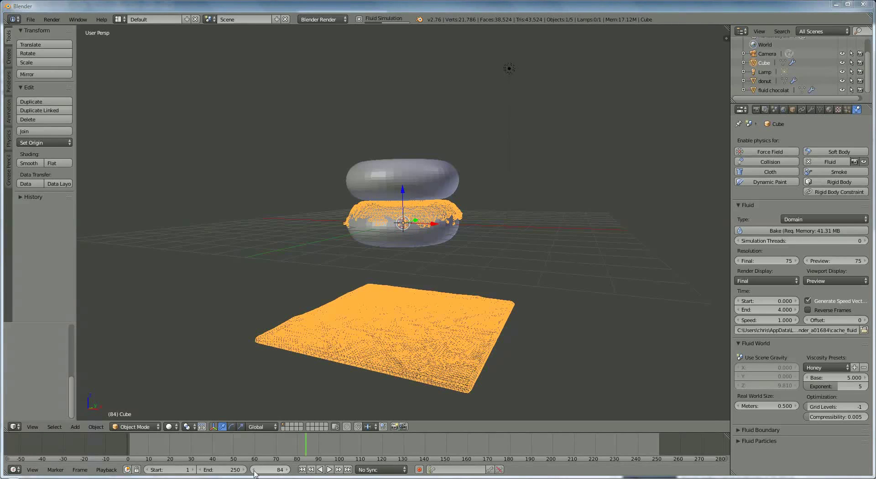
Step back through the baked frames to frame 63 and examine the fluid coating on the donut.
click(255, 470)
click(254, 470)
click(254, 470)
click(254, 470)
click(254, 470)
click(254, 470)
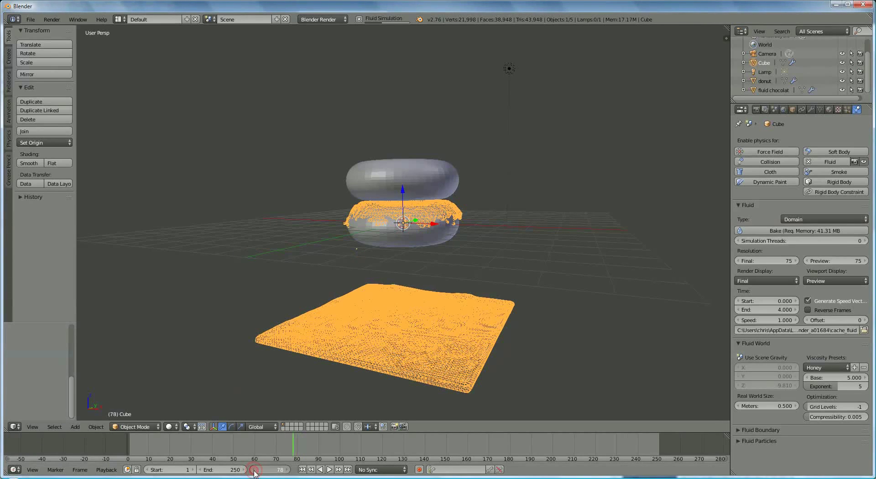
click(254, 470)
click(254, 470)
click(254, 470)
click(254, 470)
click(254, 470)
click(254, 470)
click(254, 470)
click(254, 470)
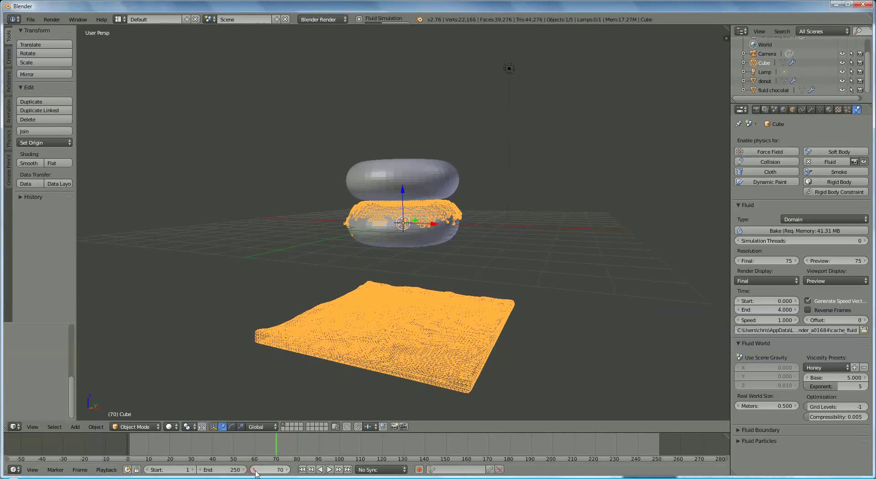
click(255, 469)
click(254, 470)
click(254, 470)
click(254, 470)
click(254, 470)
click(254, 470)
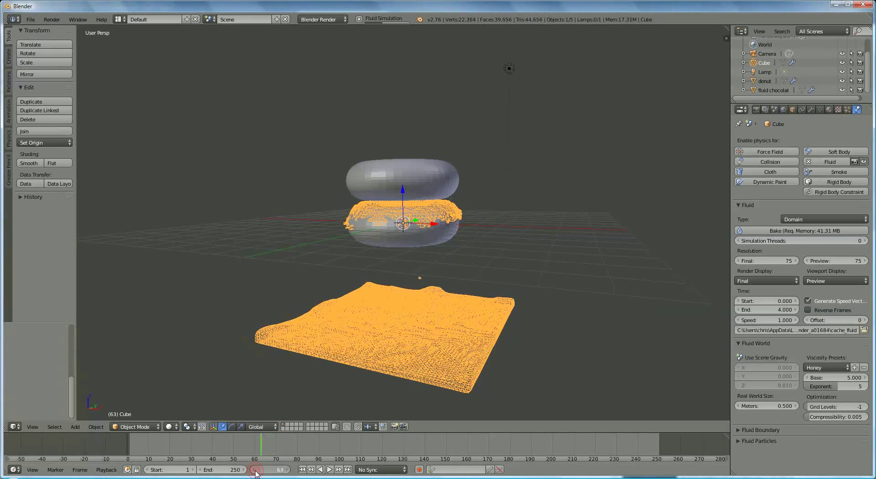
Advance the animation frame by frame to frame 86 and stop the running fluid bake.
click(288, 470)
click(288, 470)
click(288, 470)
click(288, 469)
click(288, 470)
click(288, 470)
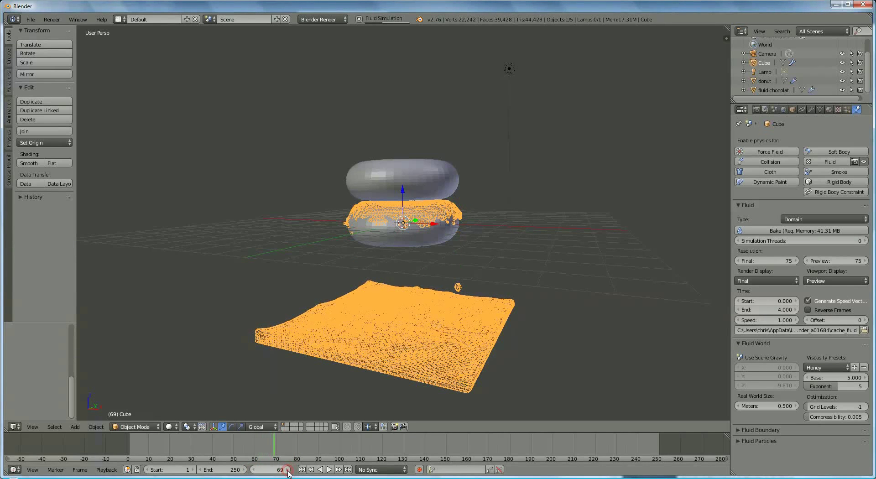
click(288, 470)
click(288, 470)
click(288, 470)
click(288, 470)
click(288, 470)
click(287, 470)
click(288, 470)
click(288, 470)
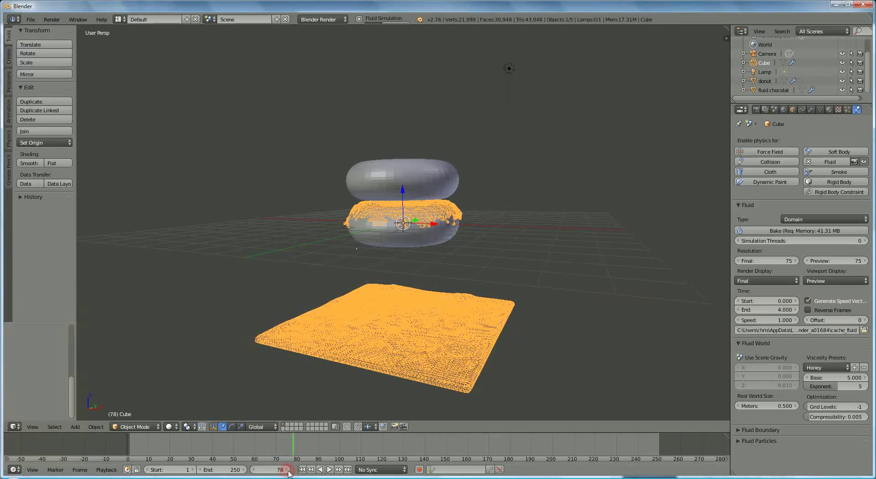
click(288, 469)
click(288, 470)
click(287, 470)
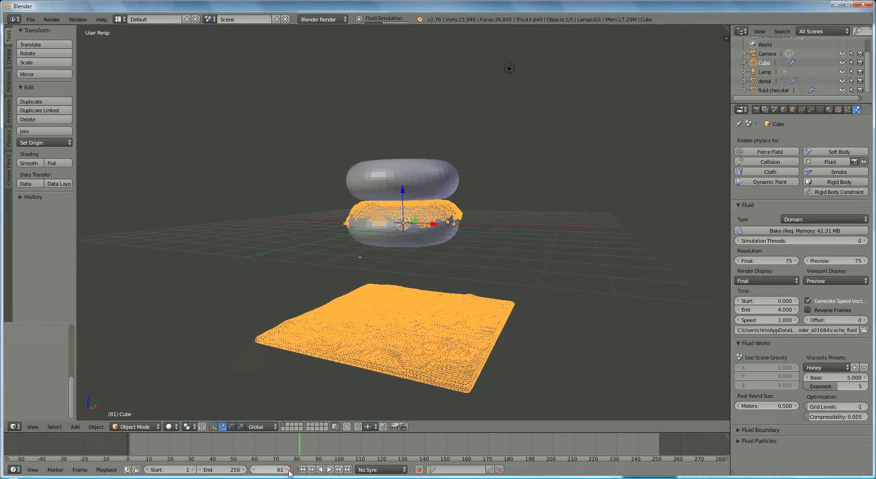
click(288, 470)
click(288, 470)
click(288, 470)
click(287, 470)
click(288, 470)
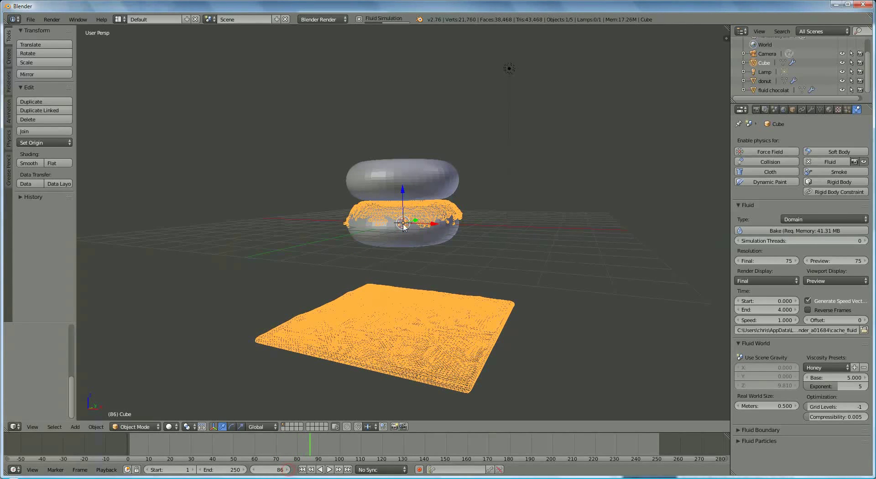
click(359, 19)
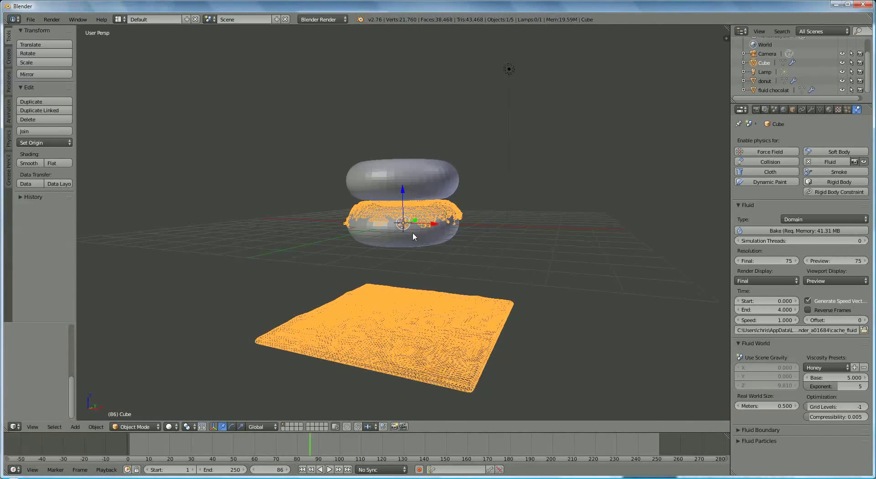
Apply the Fluidsim modifier on the cube, the donut and the fluid chocolat object at frame 86.
middle_drag(412, 232, 425, 226)
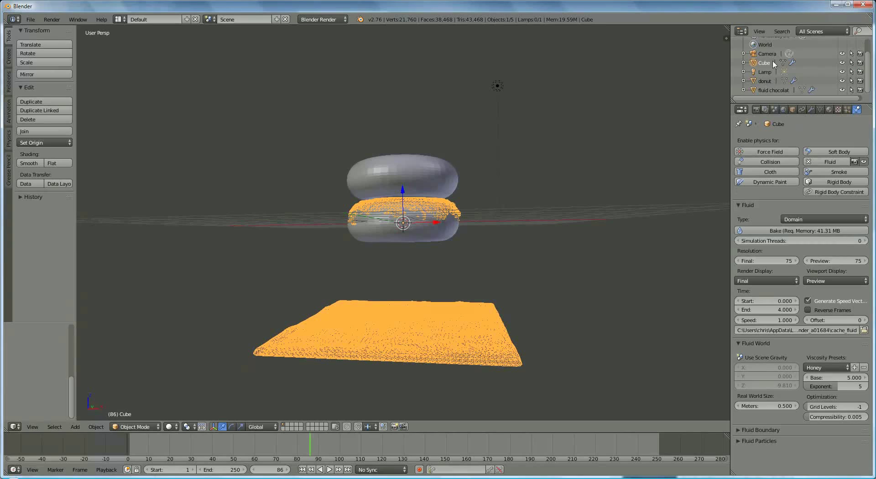
click(812, 110)
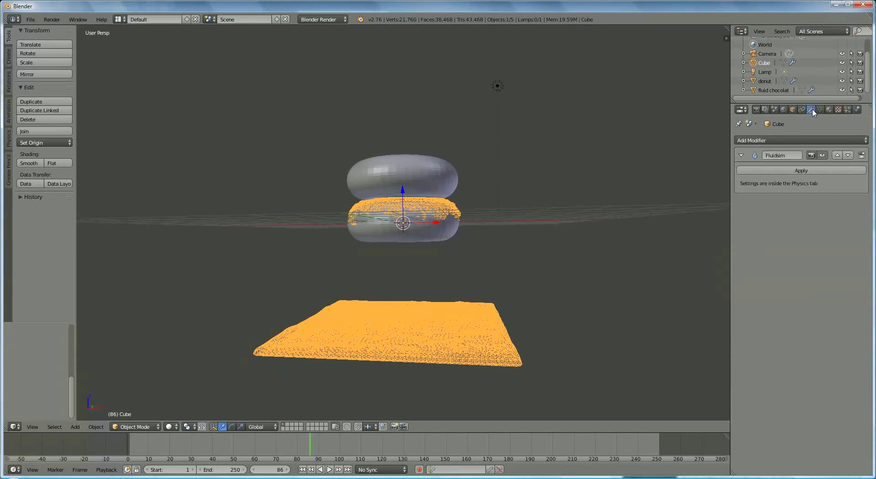
click(816, 172)
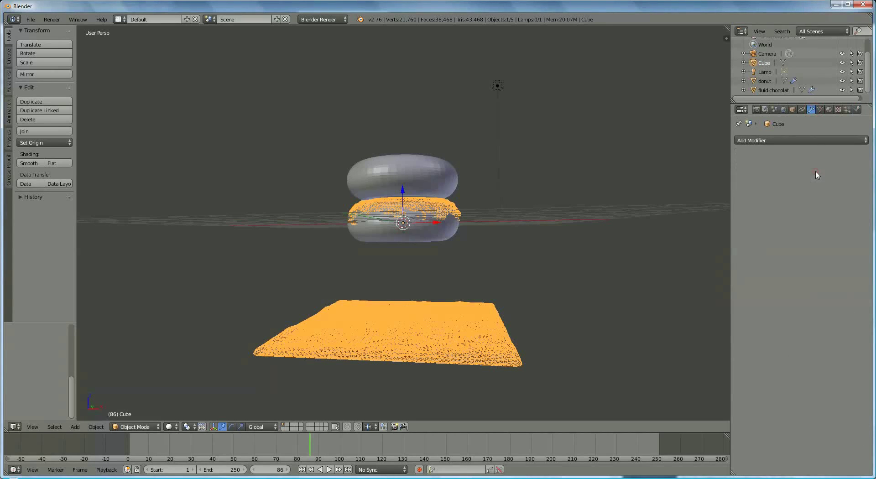
click(765, 81)
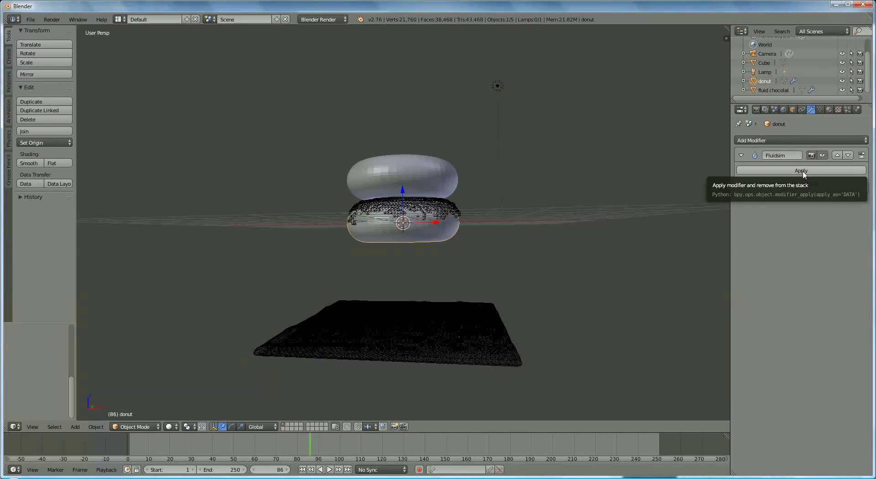
click(802, 173)
click(774, 90)
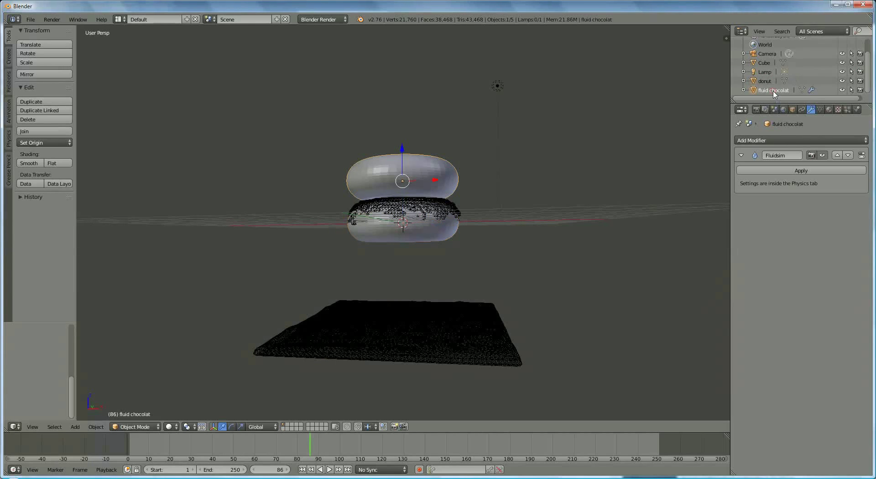
click(807, 171)
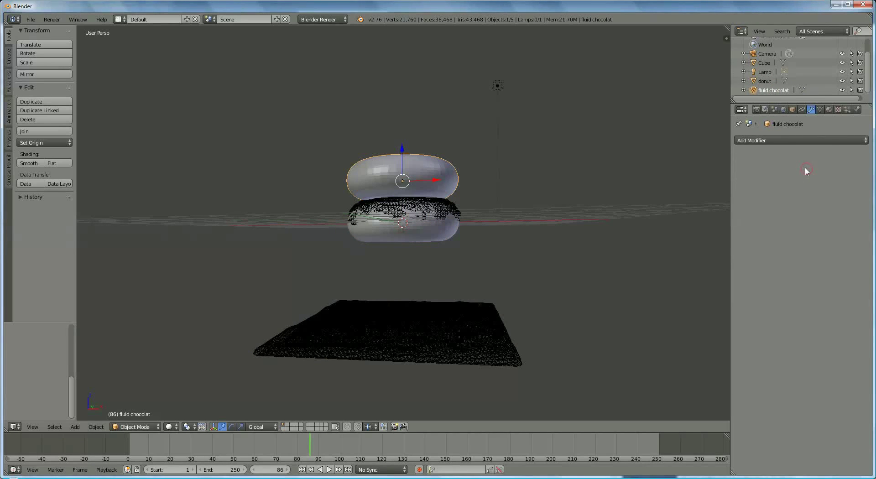
Delete the fluid chocolat object from the scene, keeping the donut and the simulated cube mesh.
right_click(774, 90)
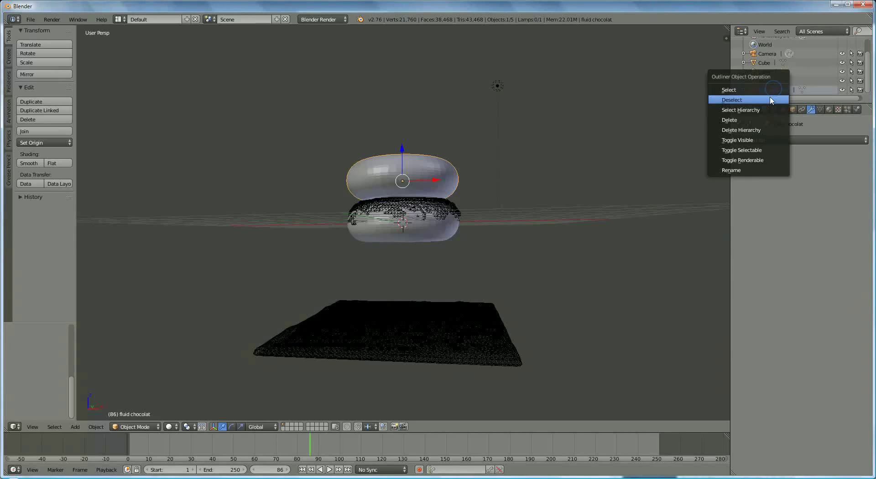
click(817, 87)
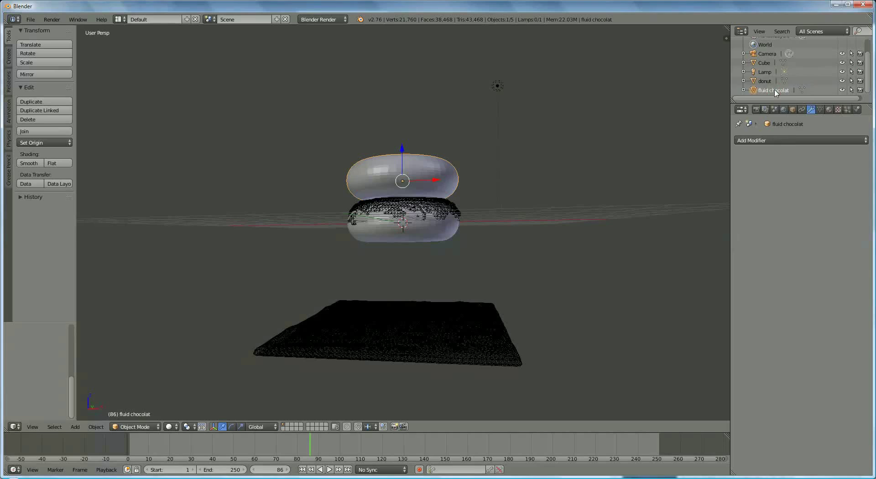
right_click(774, 91)
click(769, 124)
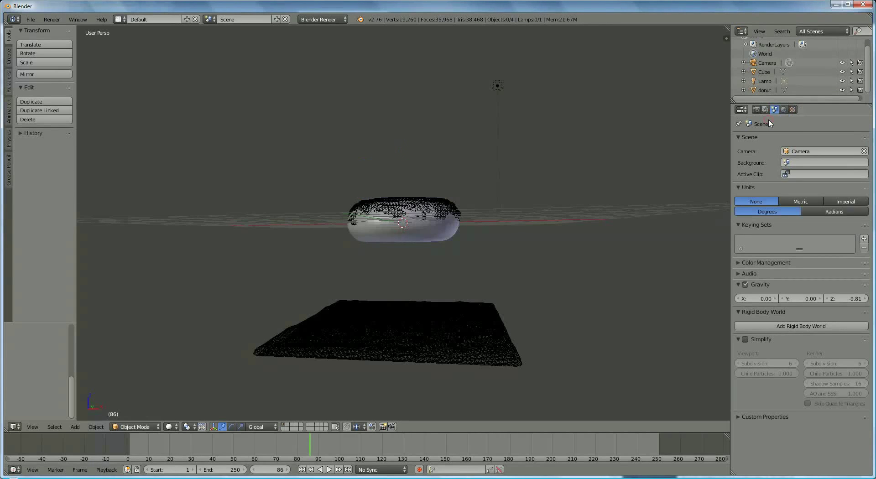
middle_drag(599, 209, 539, 218)
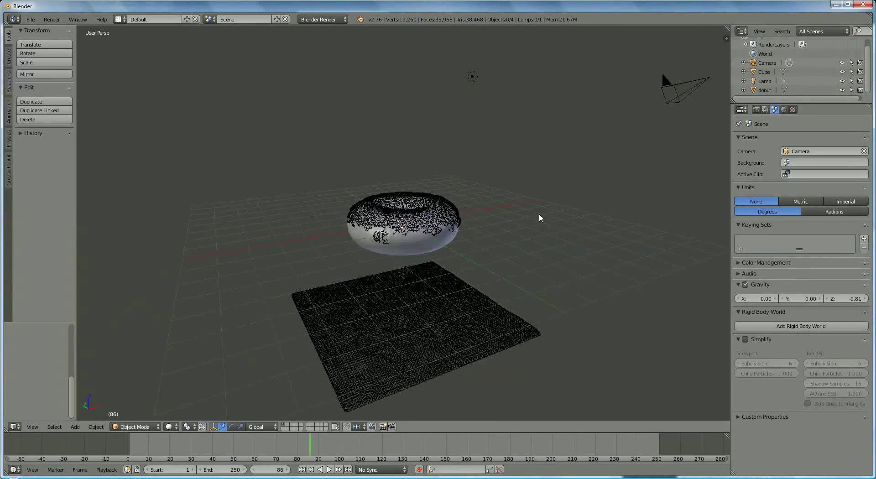
scroll(479, 230, down, 2)
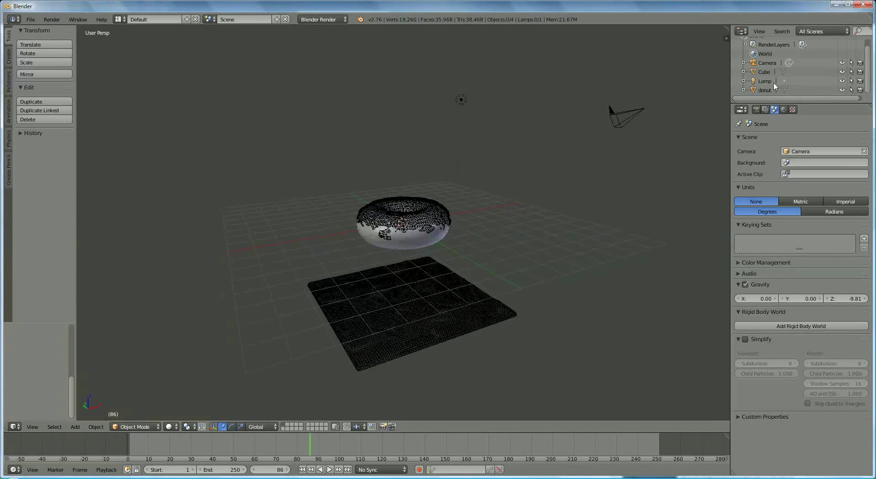
Put the simulated cube mesh into Edit Mode and reduce the selection to a single vertex on the lower fluid sheet.
click(764, 72)
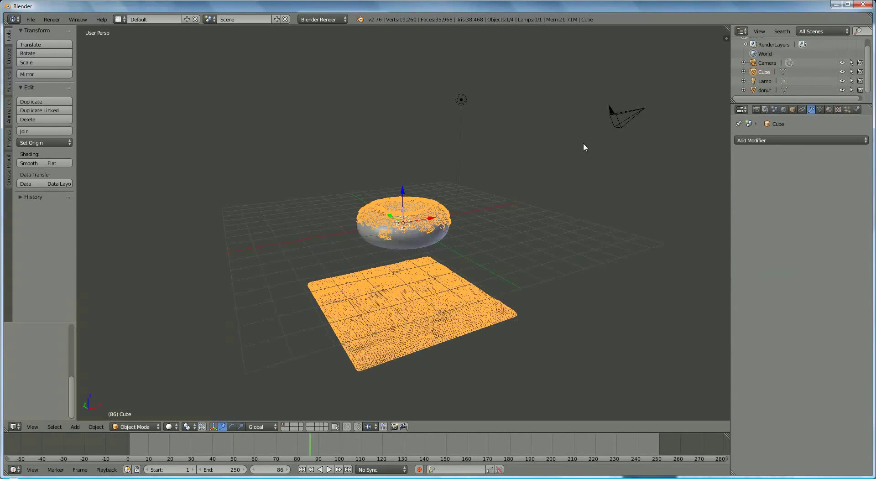
middle_drag(355, 250, 358, 241)
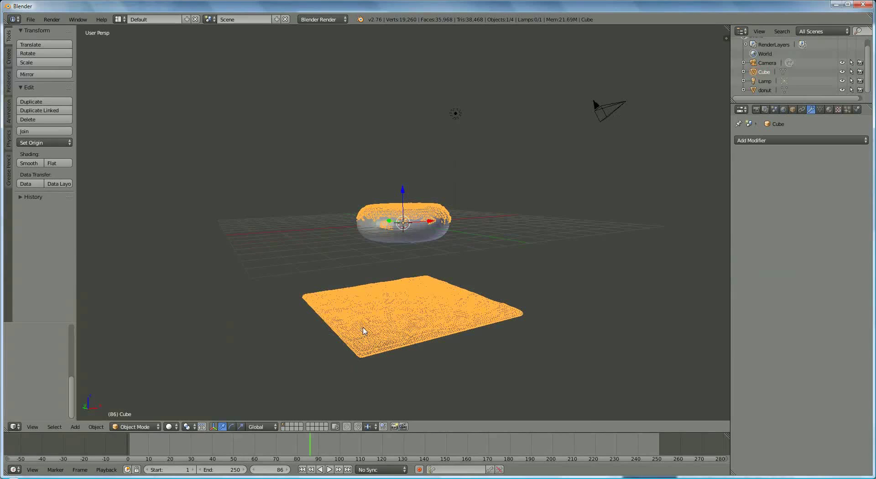
click(132, 426)
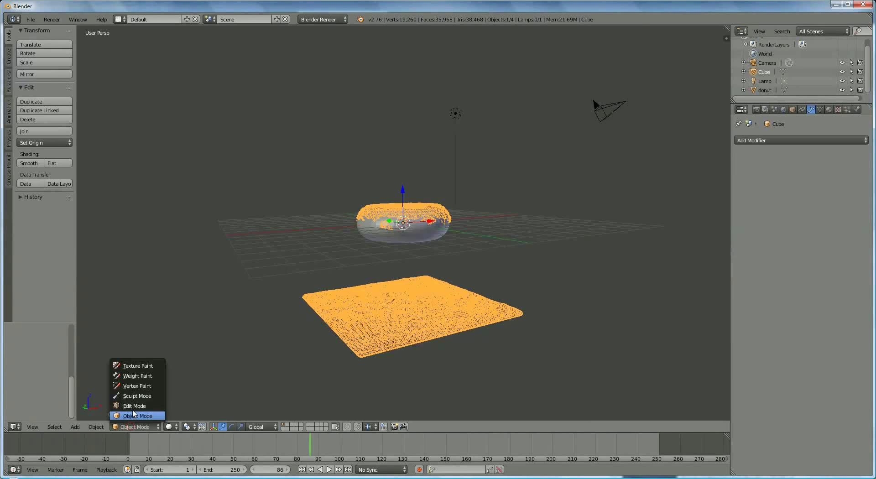
click(134, 406)
right_click(370, 337)
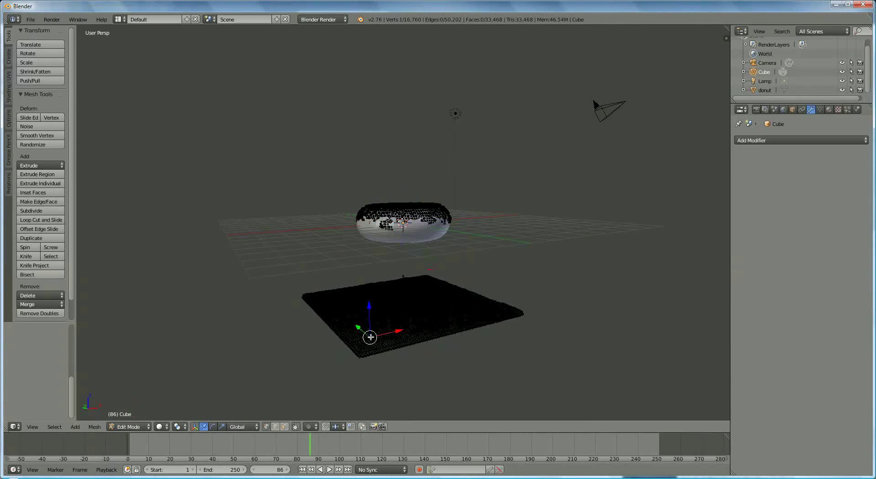
Try to box-select the flat fluid sheet below the donut with only its visible vertices selectable.
mouse_move(285, 354)
middle_down()
mouse_move(278, 335)
mouse_move(274, 348)
mouse_move(297, 362)
middle_up()
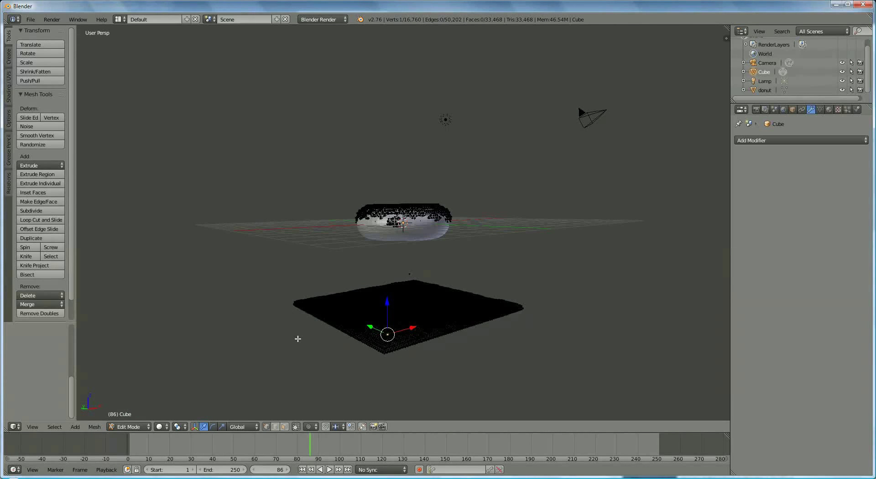
key(b)
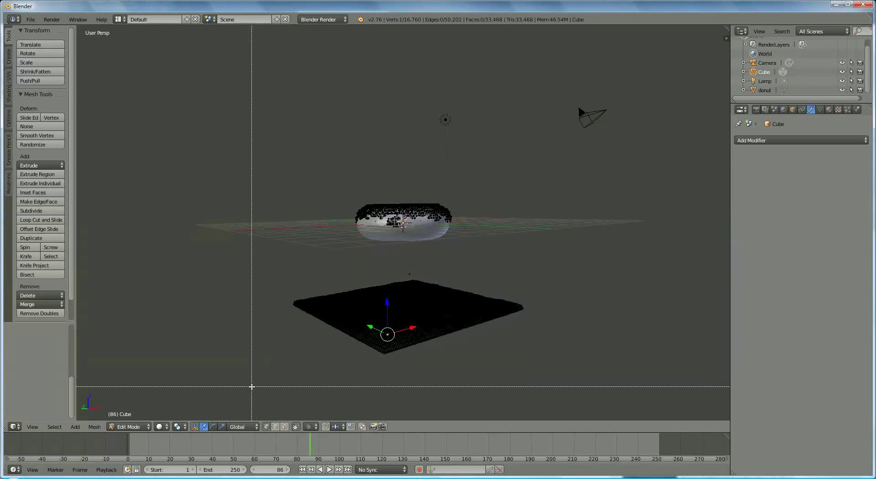
drag(251, 386, 550, 264)
mouse_move(472, 318)
middle_down()
mouse_move(452, 288)
mouse_move(321, 297)
mouse_move(481, 311)
middle_up()
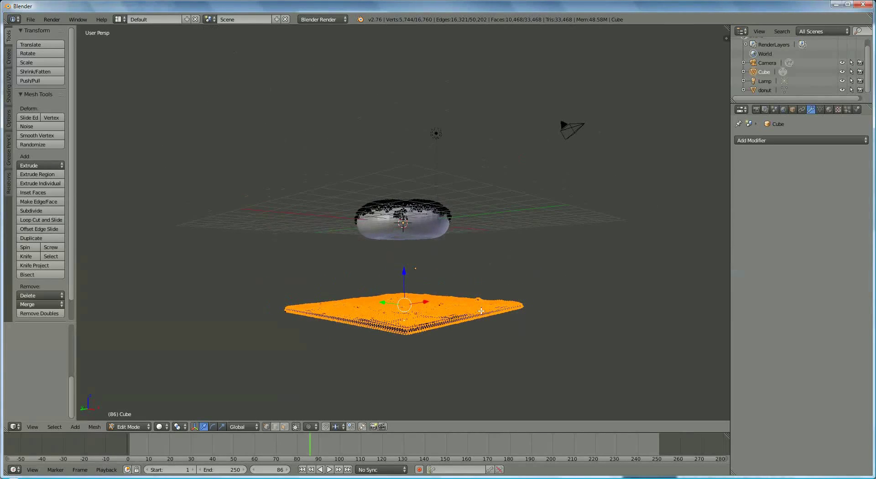
right_click(423, 322)
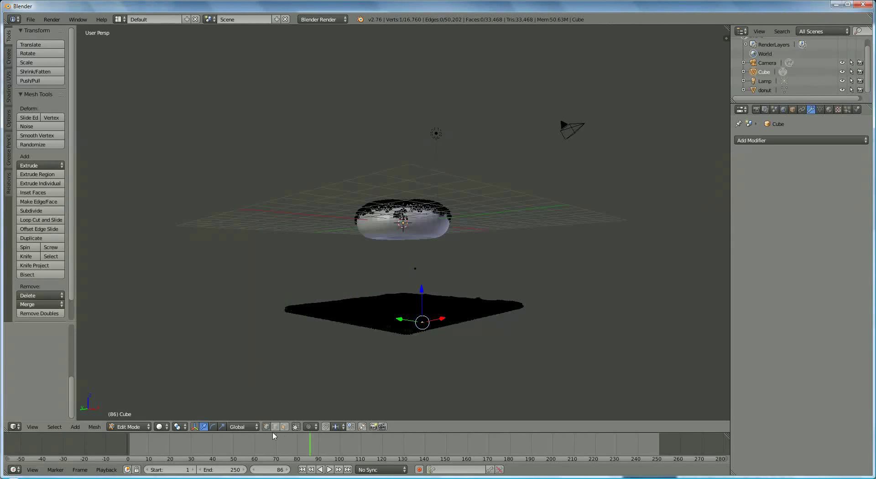
Make hidden geometry selectable, box-select the whole fluid sheet and stray bits below the donut, and delete their vertices.
click(296, 428)
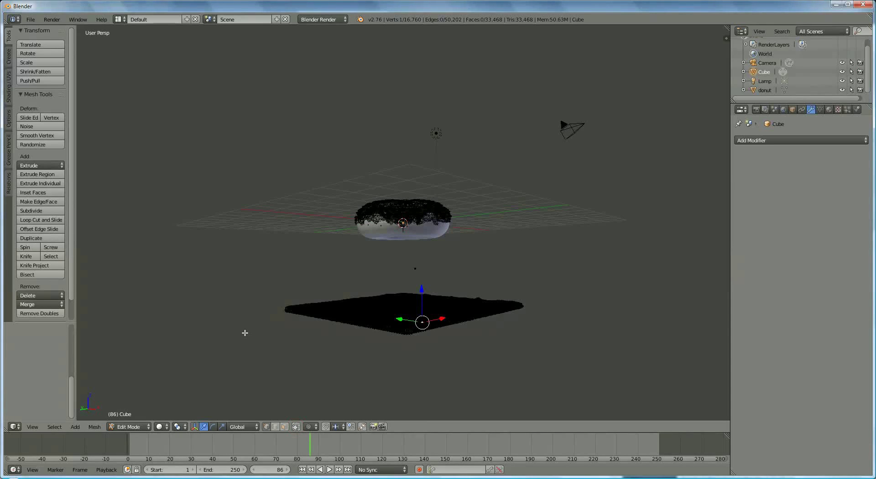
key(b)
drag(247, 375, 552, 257)
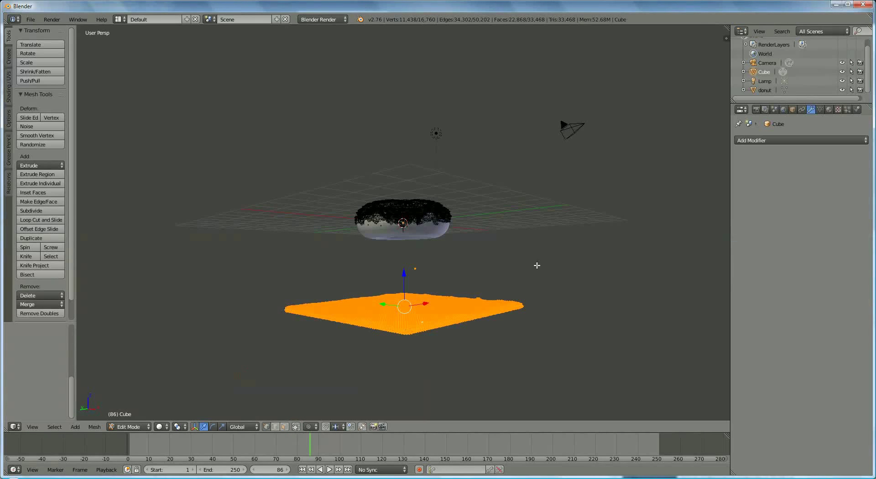
middle_drag(432, 329, 450, 304)
key(x)
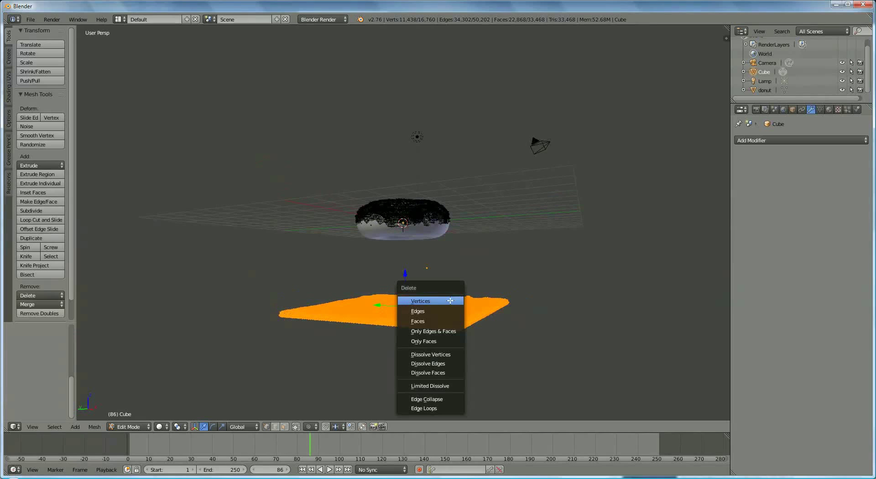
click(424, 301)
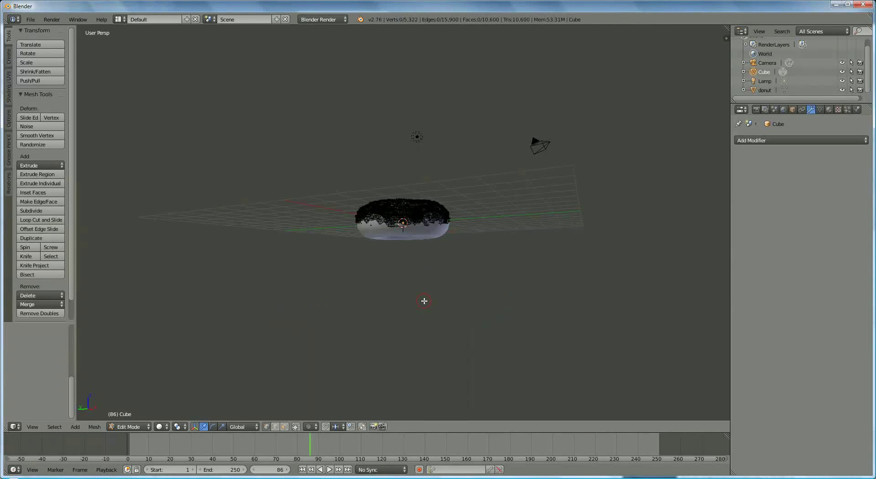
Set the cube's maximum draw type to Solid so the glaze mesh displays as a surface.
middle_drag(376, 292, 455, 301)
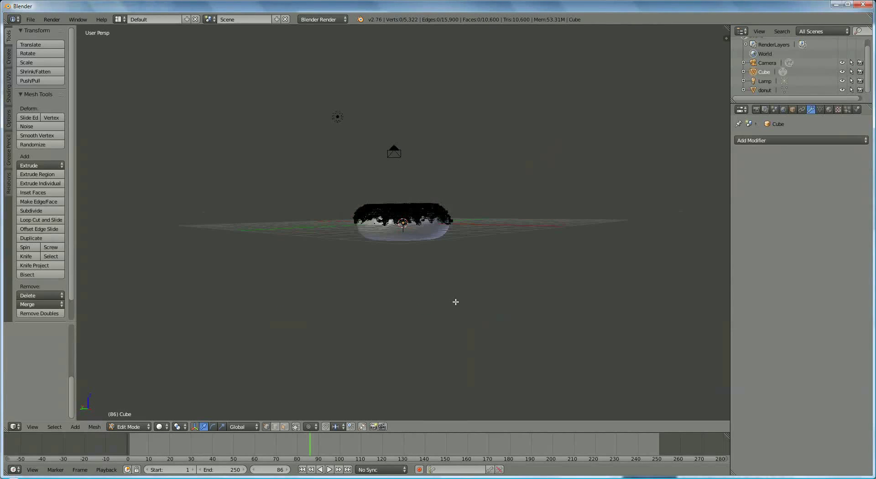
scroll(449, 284, up, 5)
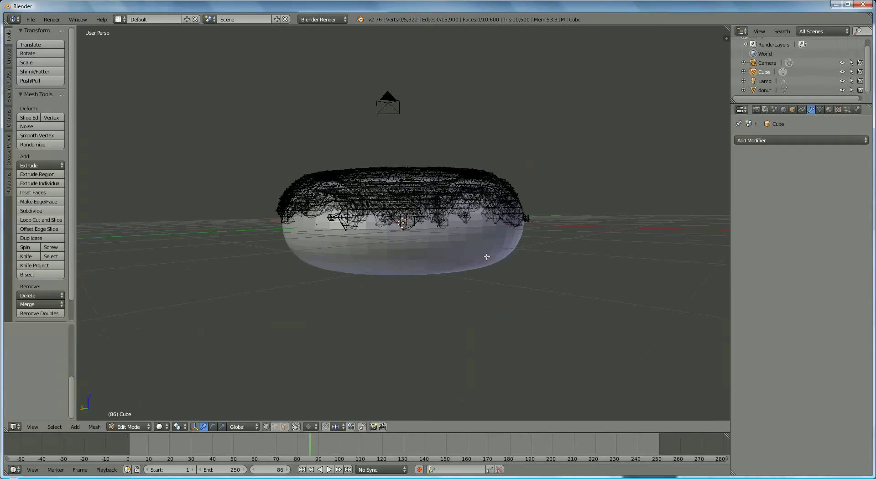
middle_drag(468, 252, 453, 282)
click(792, 110)
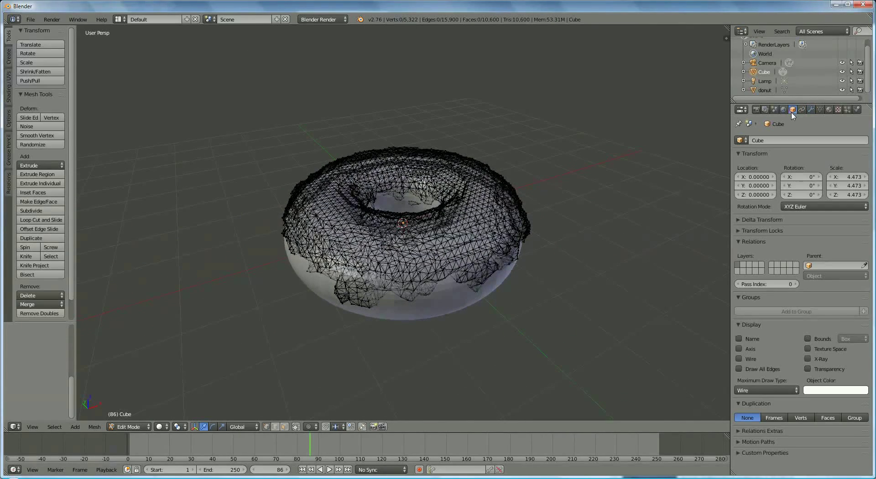
click(768, 389)
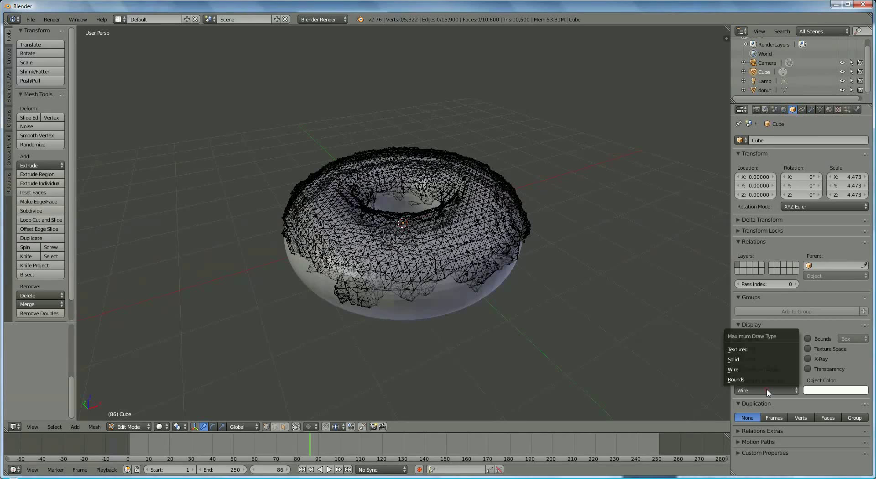
click(754, 360)
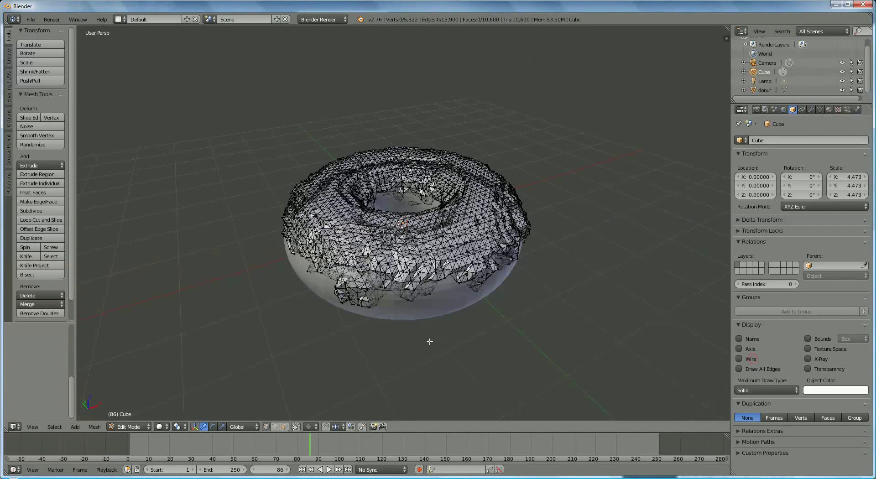
Return to Object Mode and apply smooth shading to both the glaze mesh and the donut.
click(140, 426)
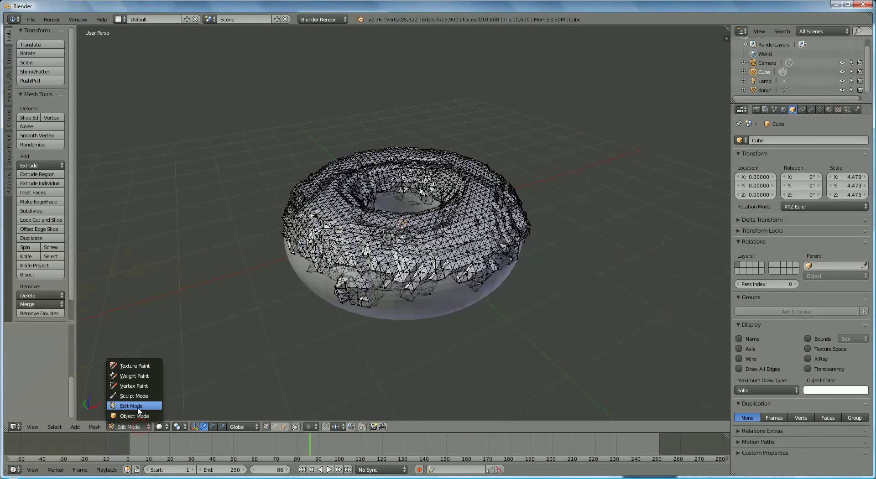
click(138, 415)
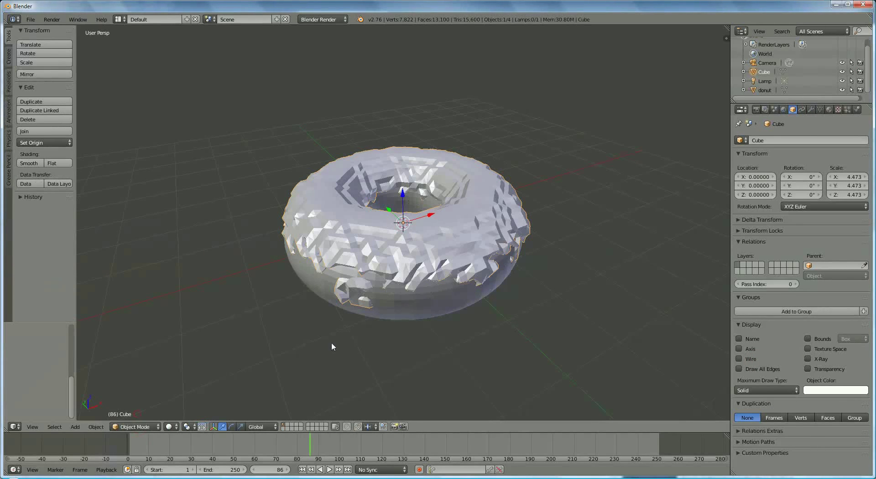
click(29, 164)
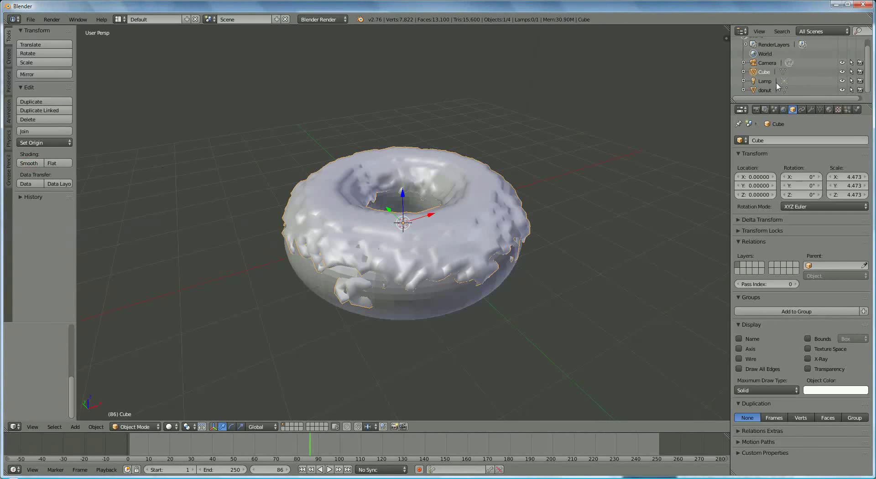
click(766, 90)
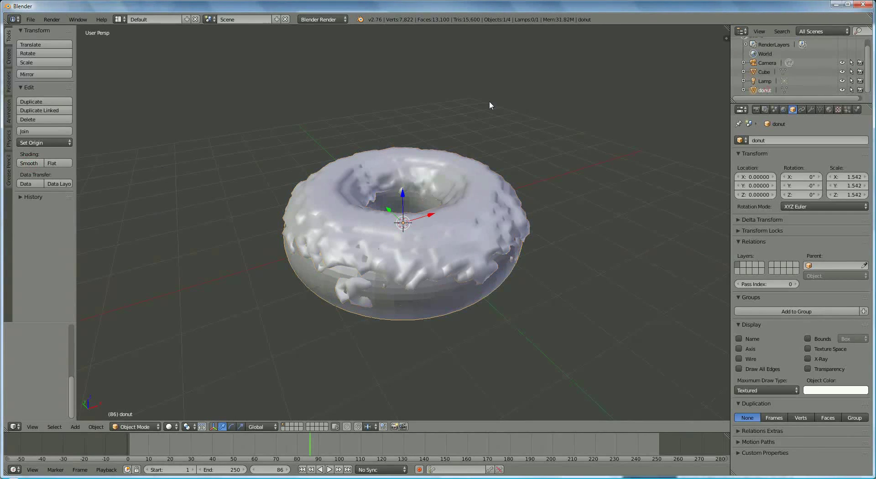
click(29, 163)
Put the cube glaze mesh into Sculpt Mode and choose the Smooth brush with a strength of 1.
click(764, 72)
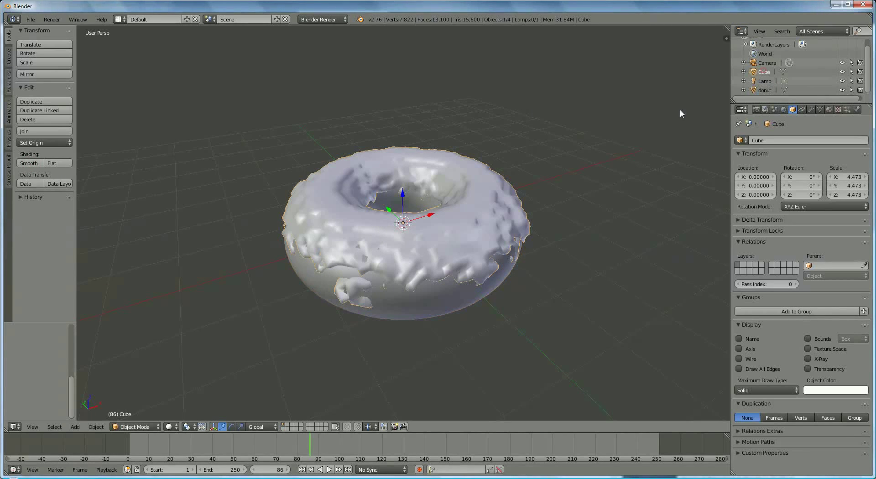
click(138, 426)
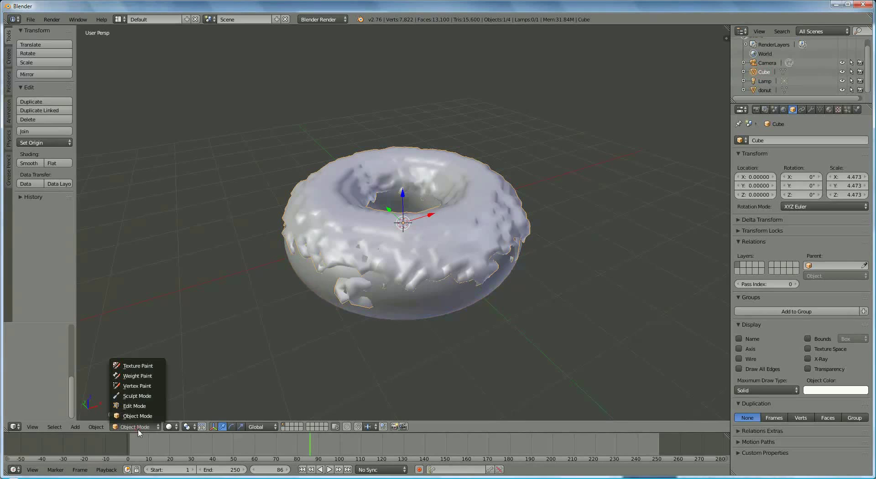
click(137, 397)
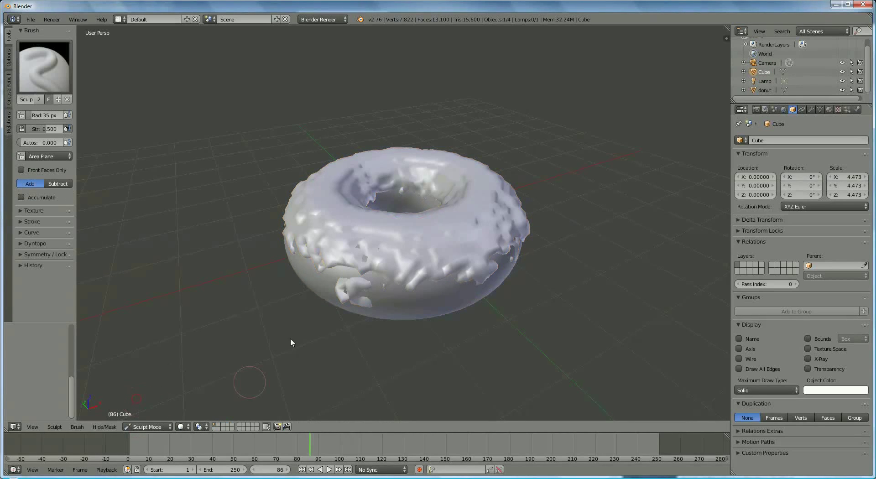
click(45, 68)
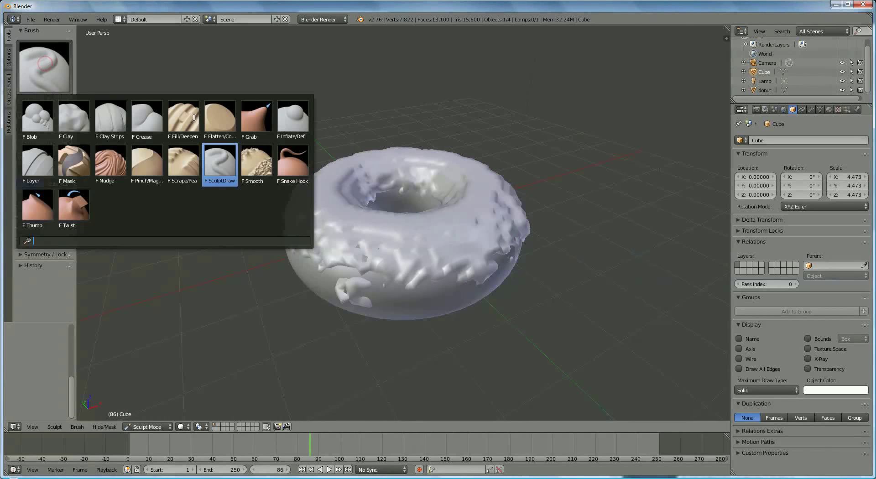
click(256, 162)
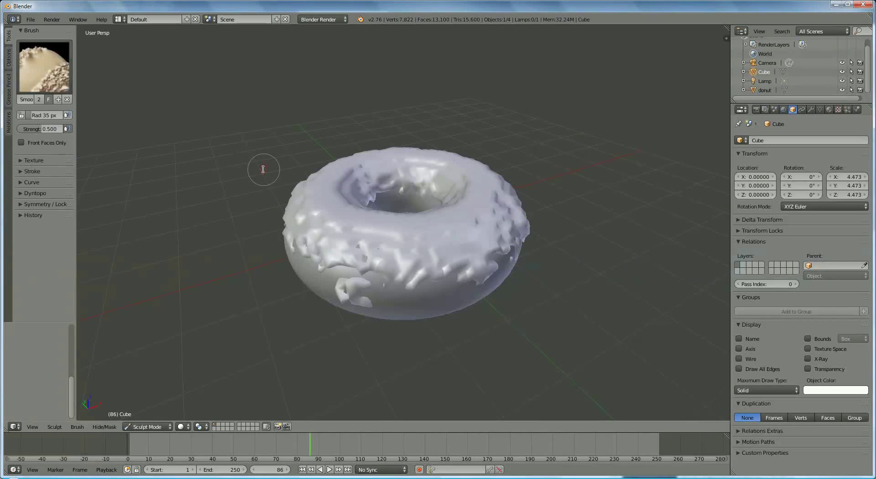
click(39, 131)
text(1)
key(Return)
Rename the glaze mesh's material as choclat.
middle_drag(222, 237, 261, 234)
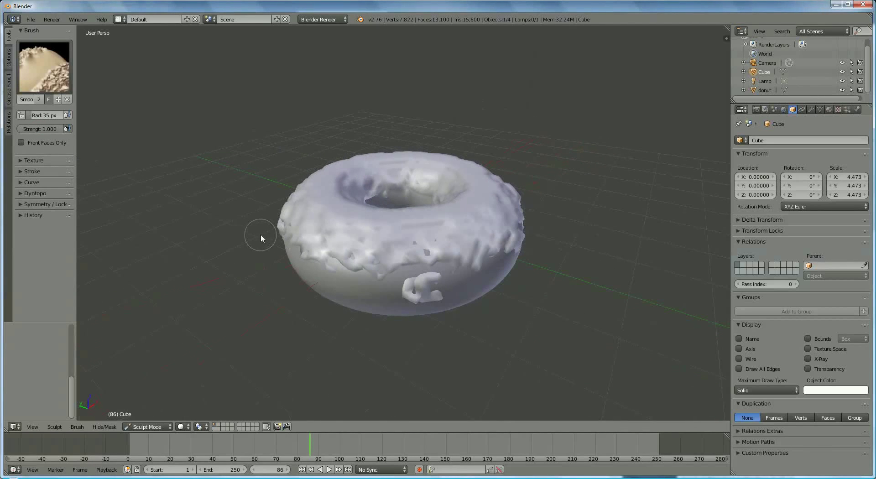
middle_drag(279, 286, 320, 275)
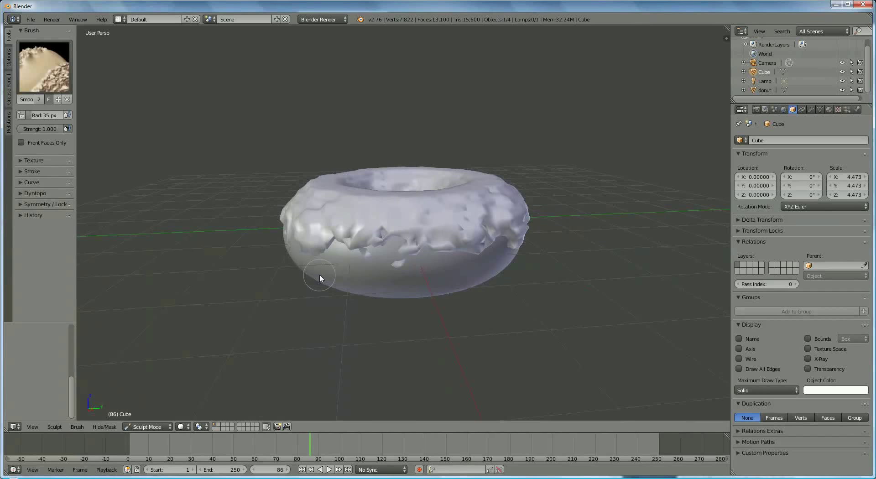
middle_drag(403, 292, 372, 316)
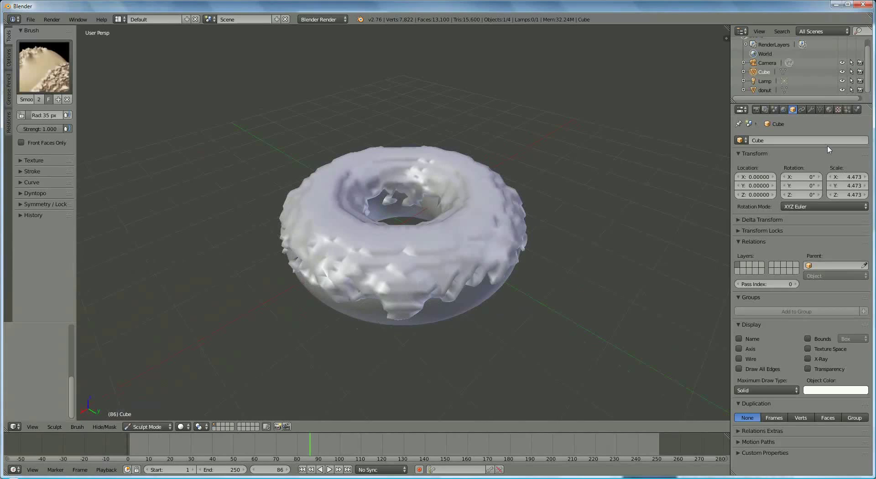
click(829, 110)
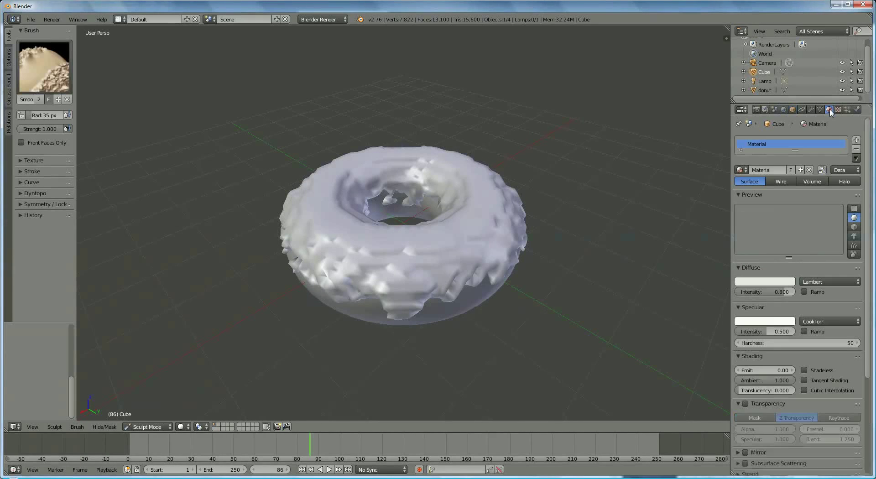
double_click(767, 170)
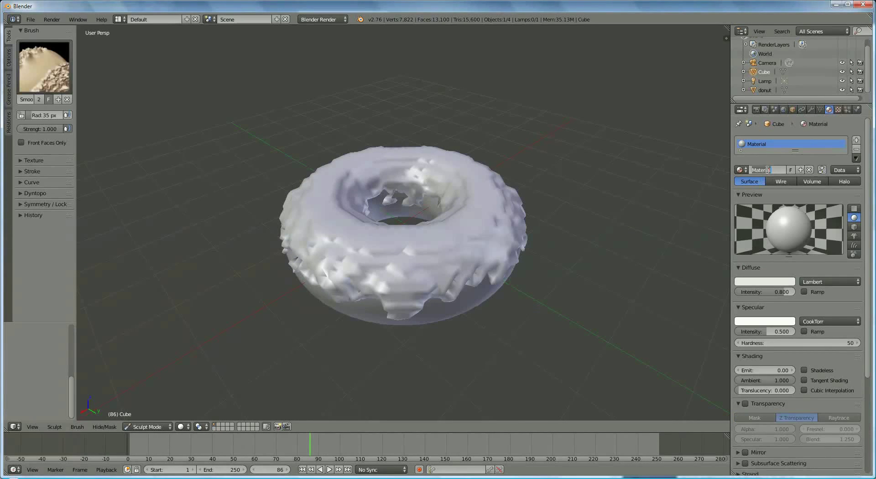
text(choclat)
key(Return)
Set the choclat material's diffuse colour to hex 86604D.
click(771, 281)
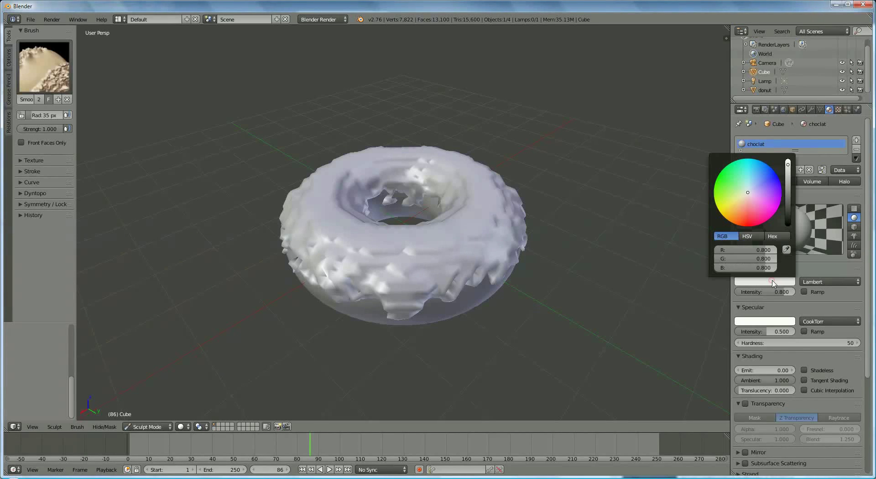
click(773, 236)
click(755, 249)
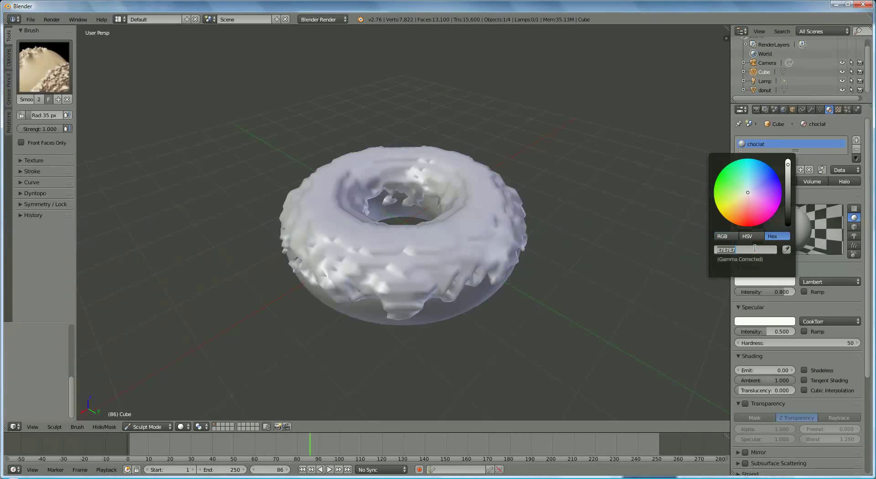
text(86604d)
key(Return)
Set the choclat material's specular colour to hex 8C7266.
click(784, 321)
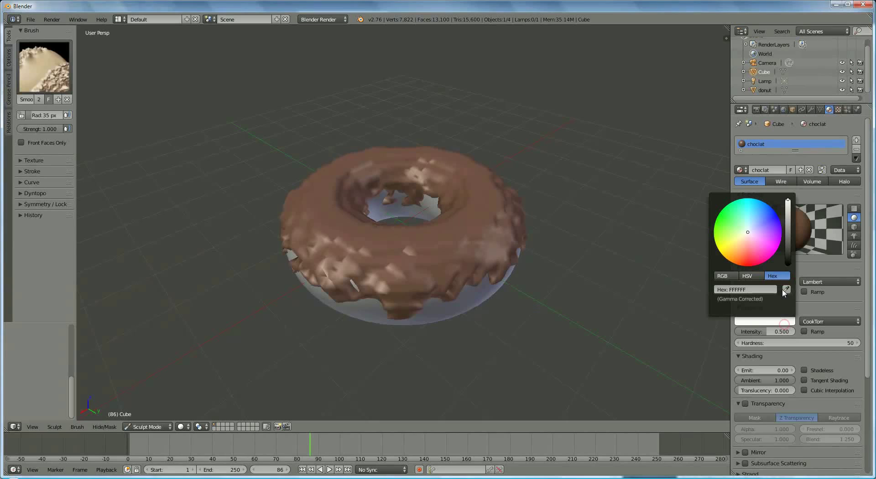
click(764, 289)
text(8c7266)
key(Return)
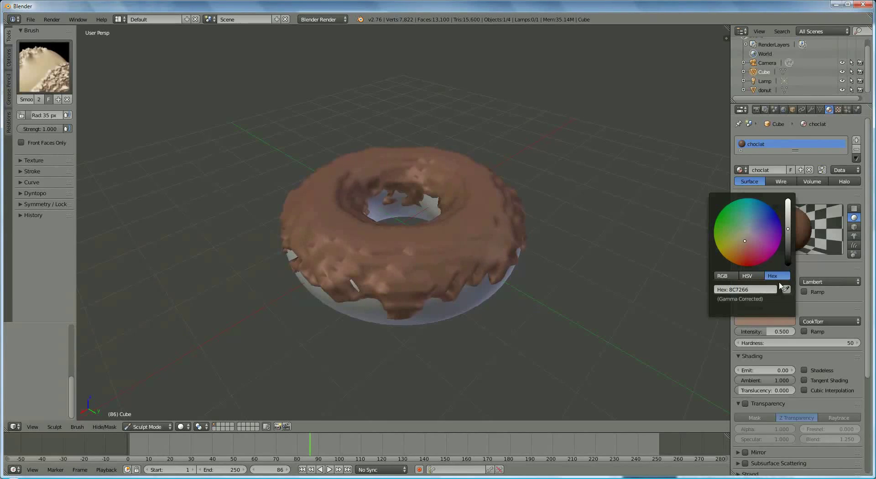
Add a new material to the donut with a golden-orange diffuse colour and start sampling its specular colour.
click(764, 90)
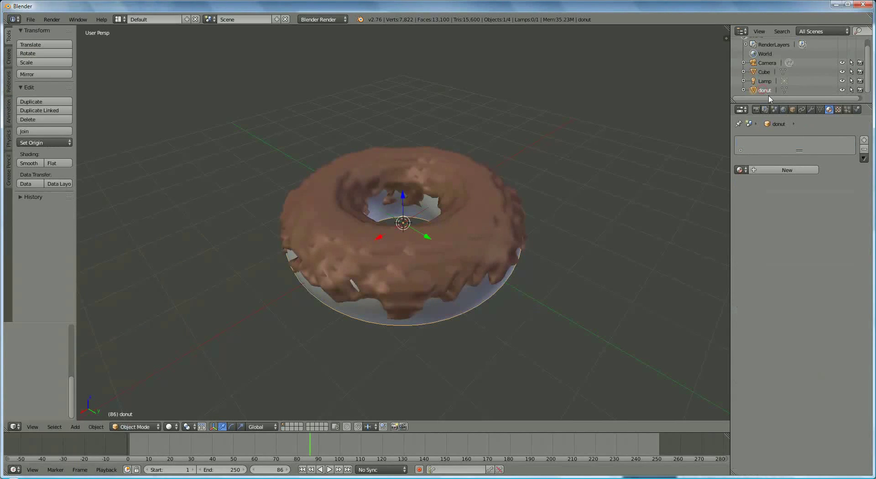
click(792, 170)
click(777, 282)
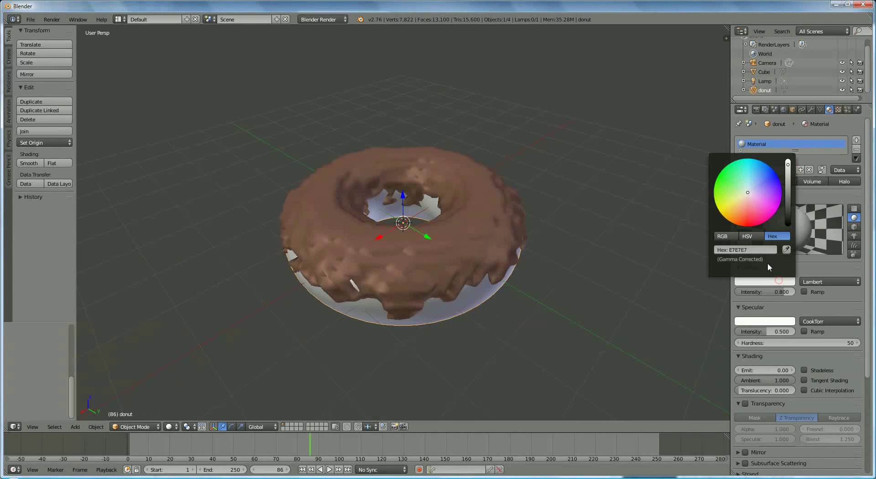
drag(738, 204, 736, 210)
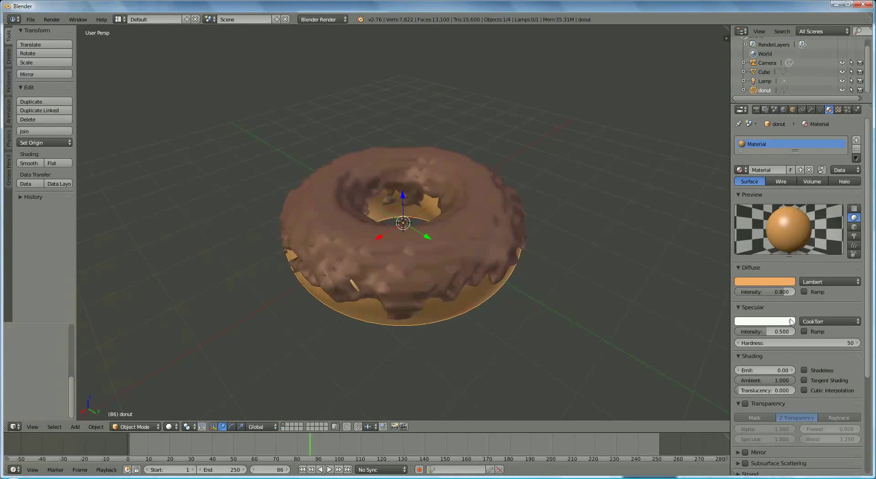
click(791, 322)
click(786, 290)
Render the current frame to check the glazed donut, and return to the 3D View.
click(756, 109)
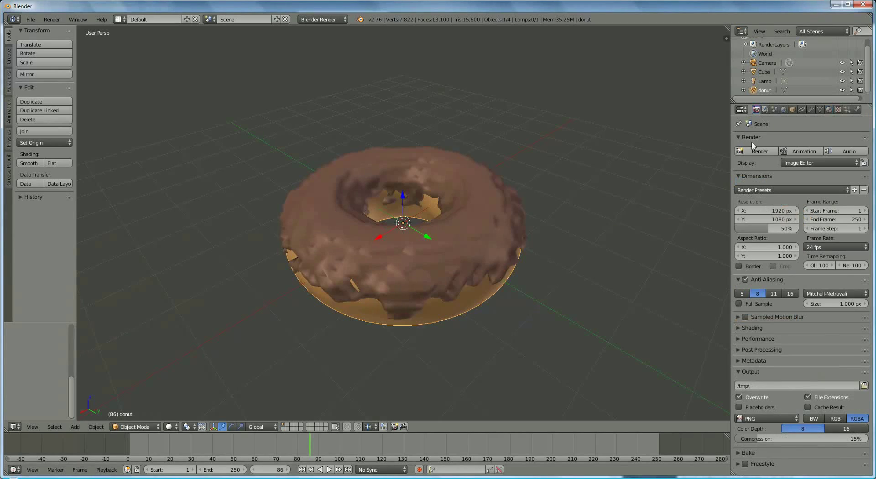
click(757, 151)
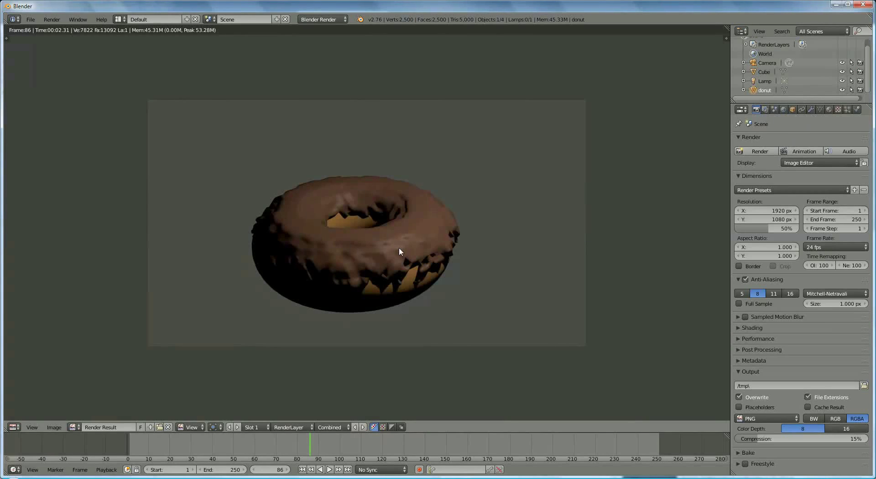
click(14, 427)
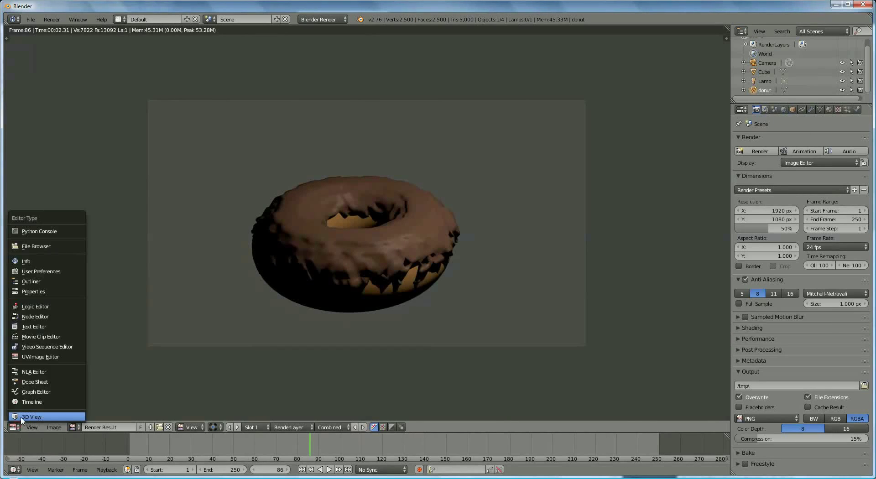
click(31, 416)
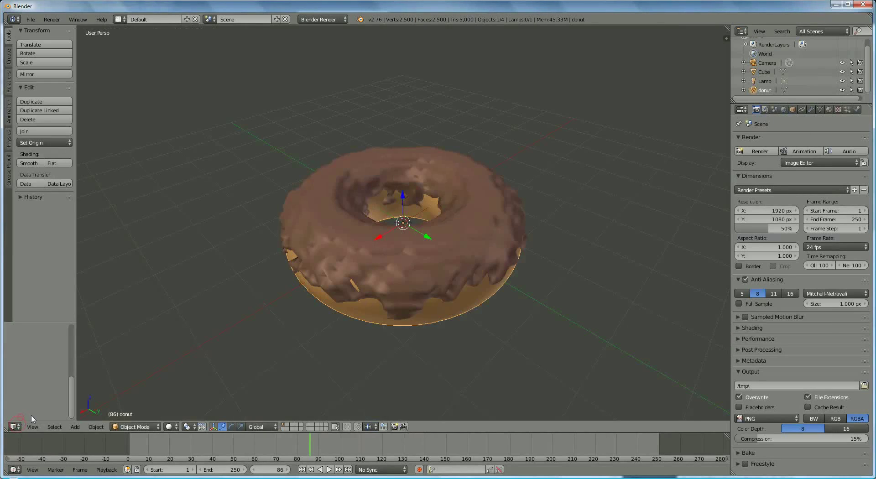
Return the cube glaze mesh to Sculpt Mode and smooth the ragged drips and gaps all around its outer lower edge.
click(766, 73)
key(ctrl+Tab)
middle_drag(620, 160, 549, 255)
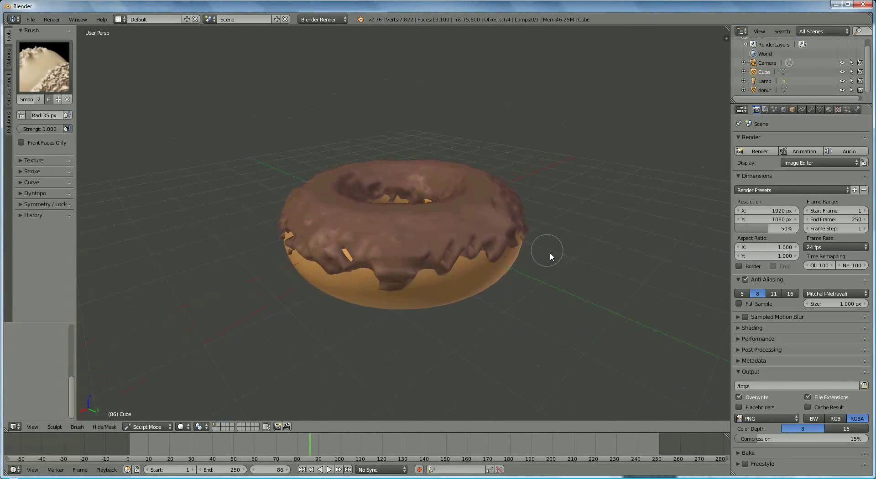
scroll(557, 257, up, 2)
middle_drag(348, 280, 364, 280)
drag(364, 280, 413, 311)
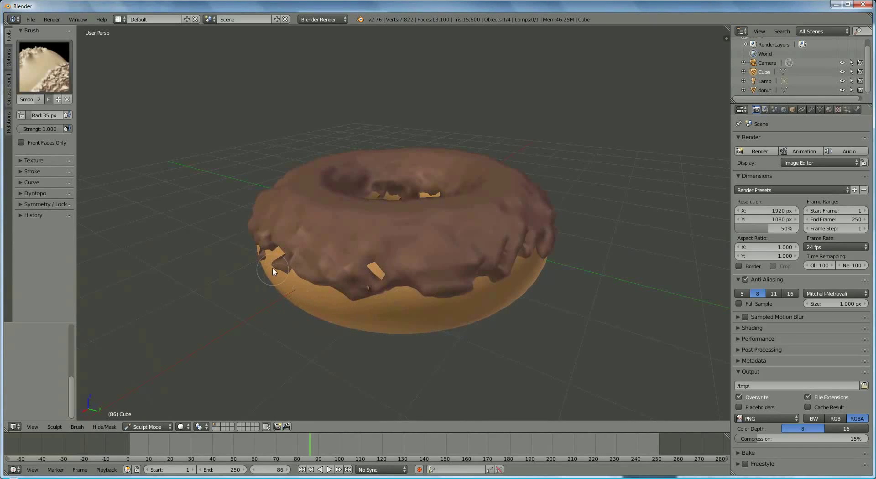
middle_drag(285, 294, 383, 309)
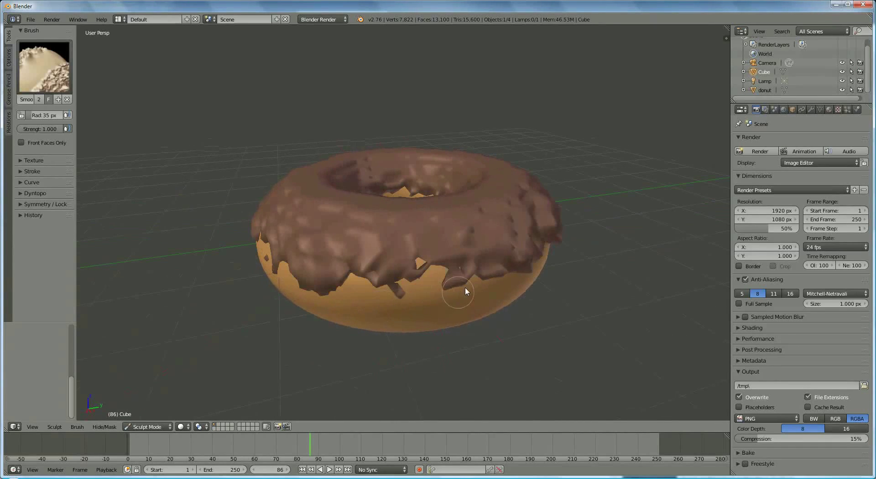
drag(428, 285, 384, 297)
mouse_move(430, 280)
mouse_down()
mouse_move(397, 287)
mouse_move(437, 270)
mouse_move(358, 290)
mouse_up()
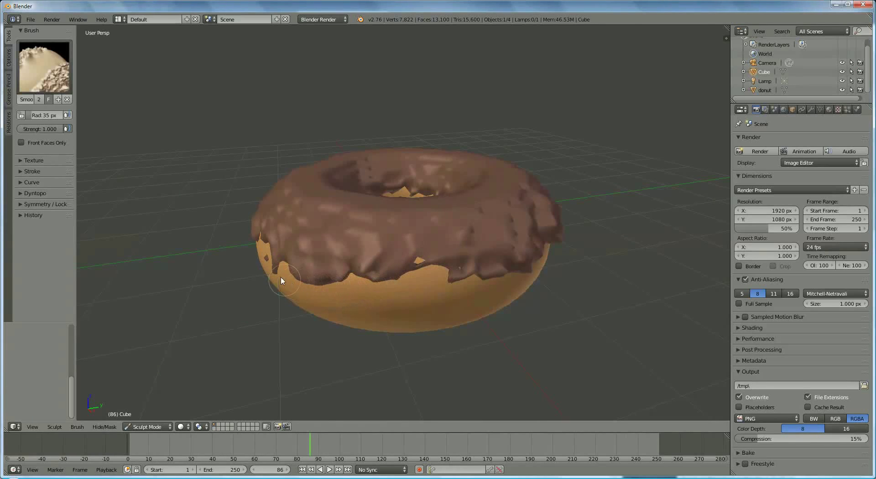
middle_drag(338, 308, 422, 299)
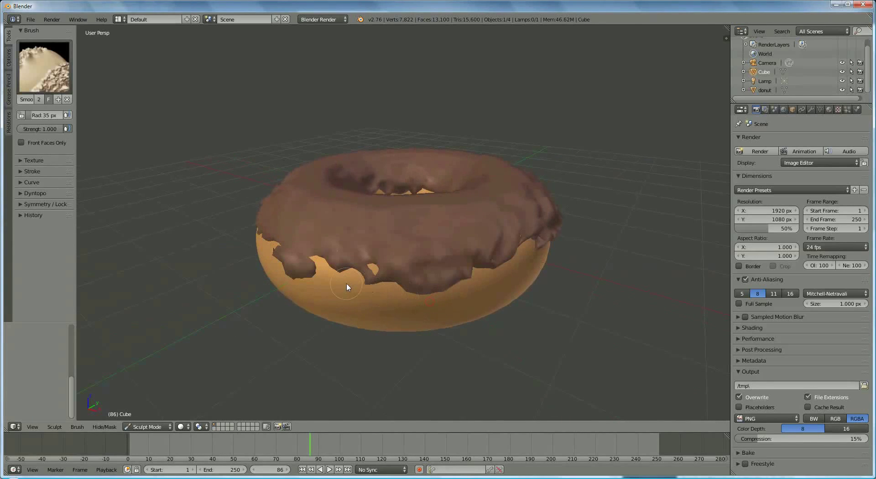
mouse_move(346, 286)
mouse_down()
mouse_move(381, 285)
mouse_move(361, 273)
mouse_move(382, 280)
mouse_up()
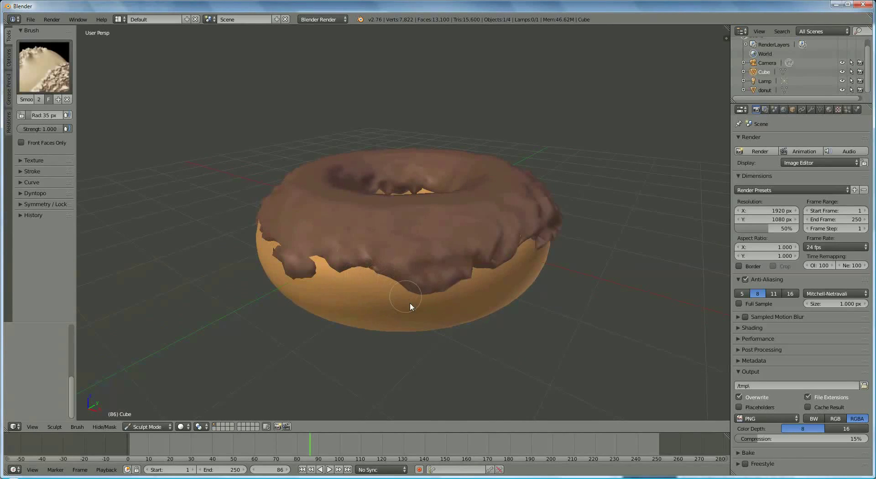
middle_drag(336, 307, 383, 305)
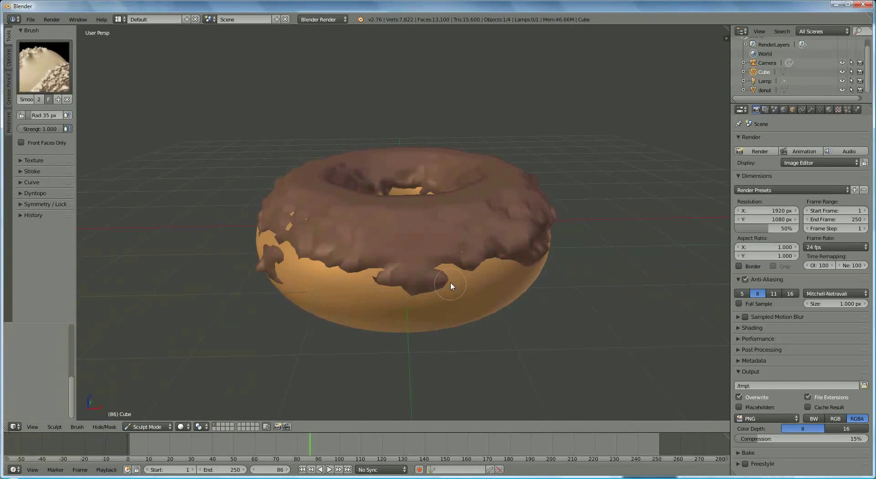
drag(451, 283, 384, 278)
mouse_move(389, 293)
middle_down()
mouse_move(411, 302)
mouse_move(398, 301)
middle_up()
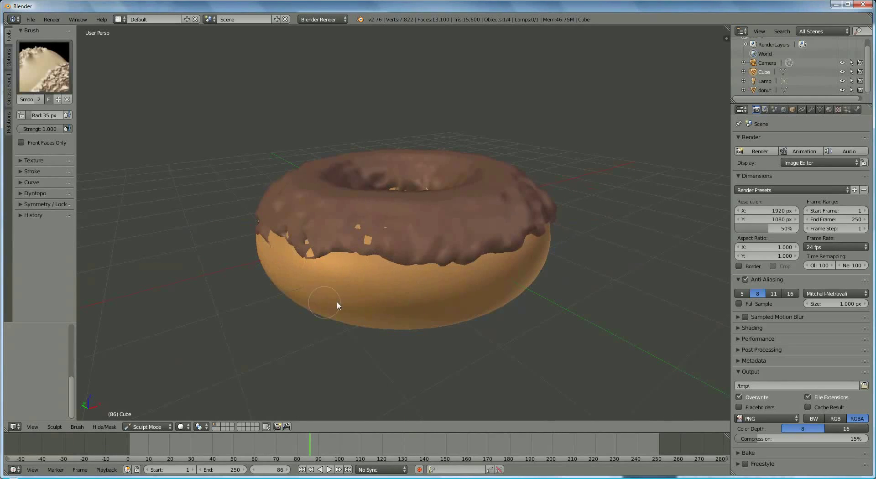
middle_drag(337, 302, 391, 303)
mouse_move(384, 285)
mouse_down()
mouse_move(313, 279)
mouse_move(397, 280)
mouse_move(319, 274)
mouse_up()
middle_drag(328, 309, 396, 307)
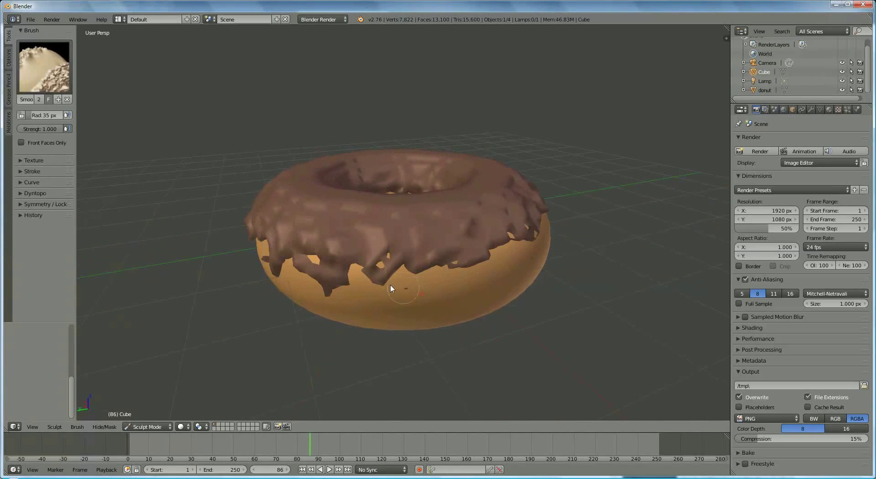
mouse_move(391, 289)
mouse_down()
mouse_move(411, 282)
mouse_move(279, 267)
mouse_move(341, 282)
mouse_move(319, 291)
mouse_move(337, 295)
mouse_move(325, 279)
mouse_move(288, 265)
mouse_move(357, 277)
mouse_move(247, 253)
mouse_move(322, 266)
mouse_move(285, 260)
mouse_up()
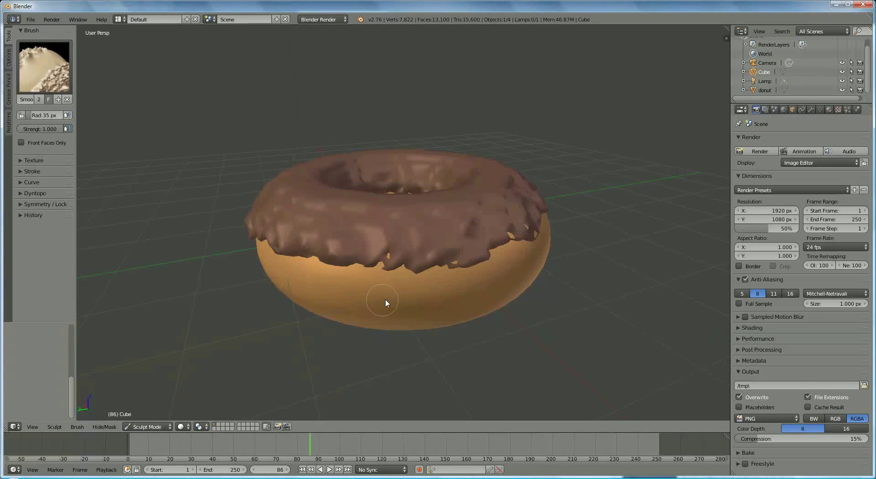
middle_drag(385, 301, 434, 299)
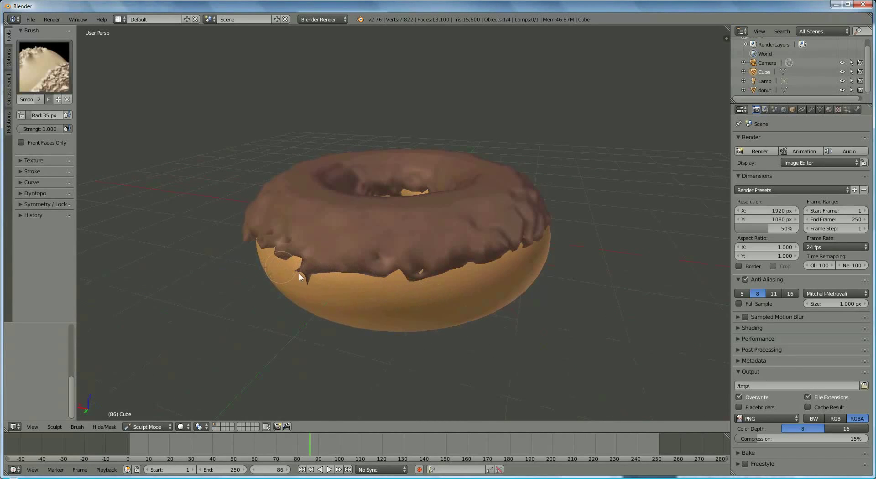
middle_drag(307, 284, 427, 307)
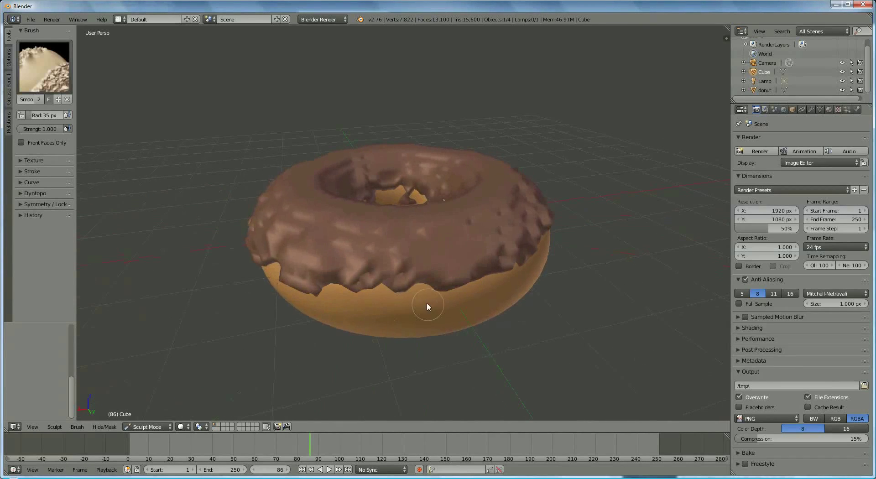
drag(323, 293, 266, 273)
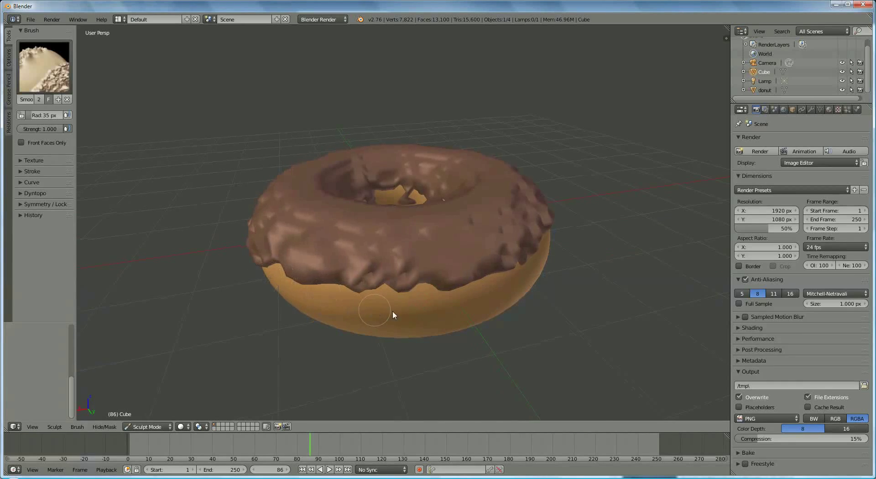
middle_drag(392, 312, 450, 321)
mouse_move(449, 321)
mouse_down()
mouse_move(381, 313)
mouse_move(426, 307)
mouse_move(306, 294)
mouse_move(338, 298)
mouse_up()
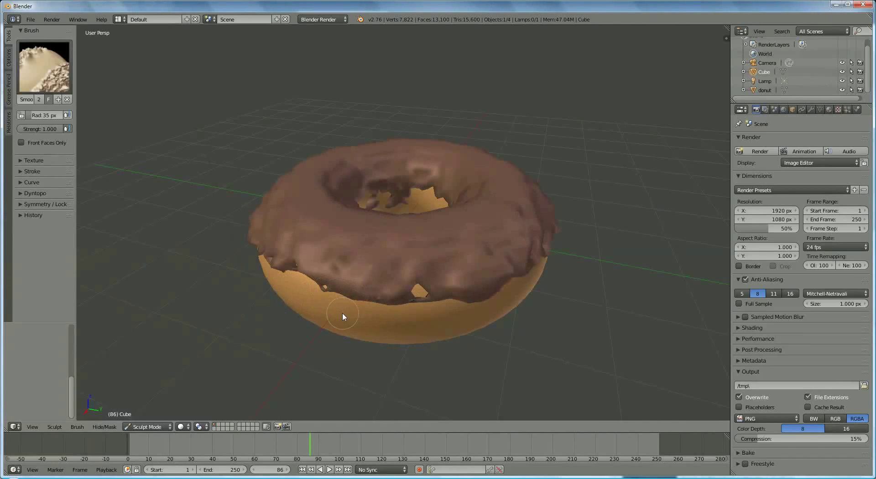
Smooth the glaze's ragged edge all around the inside of the donut's hole.
middle_drag(342, 313, 348, 268)
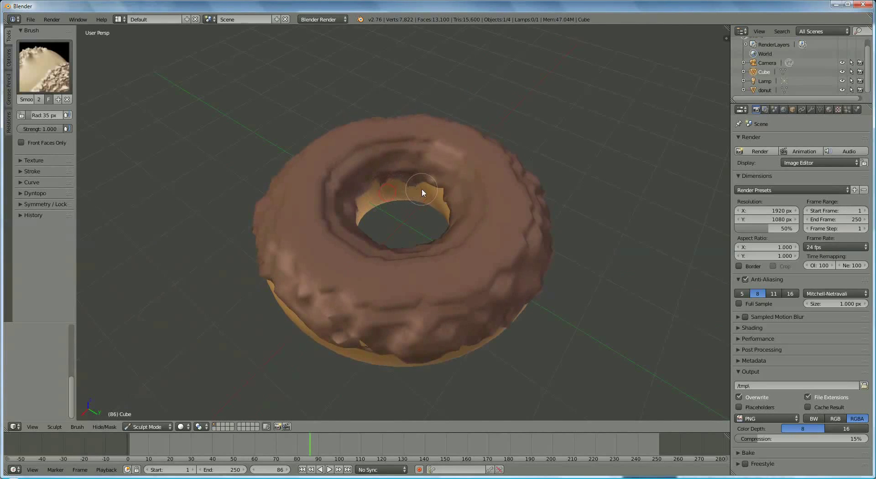
middle_drag(402, 185, 347, 208)
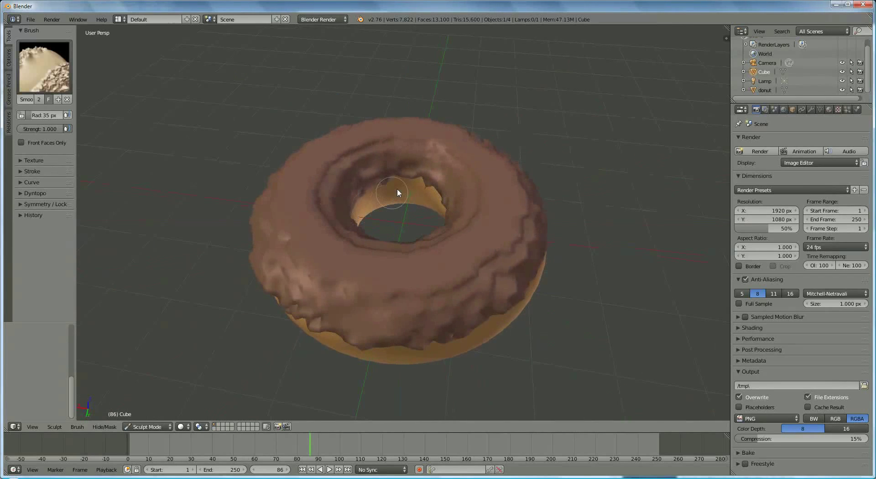
middle_drag(410, 208, 357, 192)
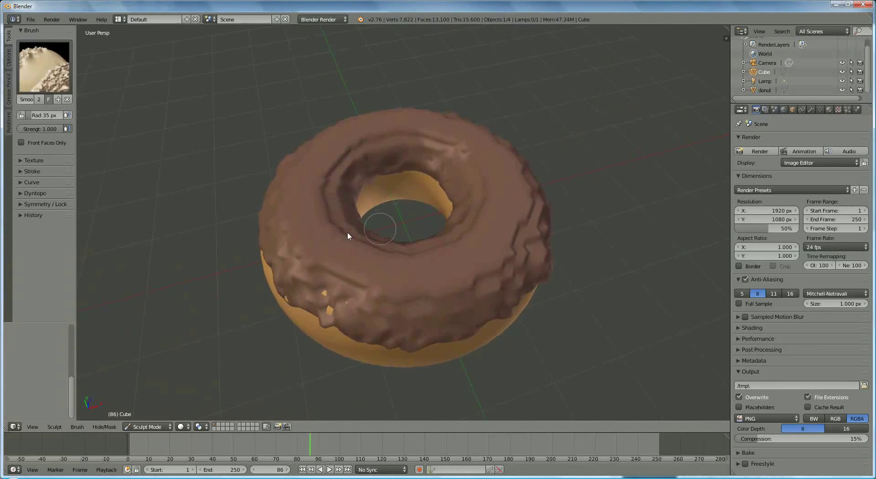
Switch to the Flatten/Contrast brush and set its radius to 55 px.
click(52, 90)
click(220, 118)
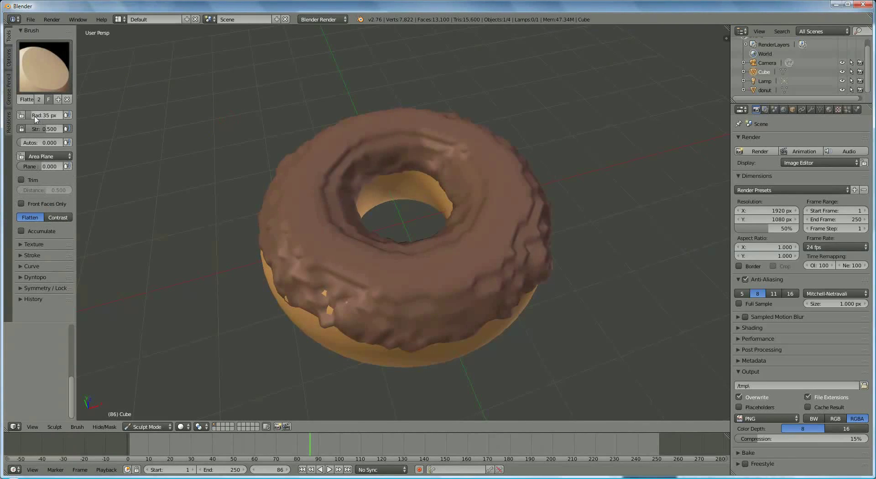
mouse_move(28, 115)
mouse_down()
mouse_move(60, 116)
mouse_move(29, 123)
mouse_up()
Flatten the bumps and holes around the outer side and lower rim of the glaze.
middle_drag(153, 158, 184, 146)
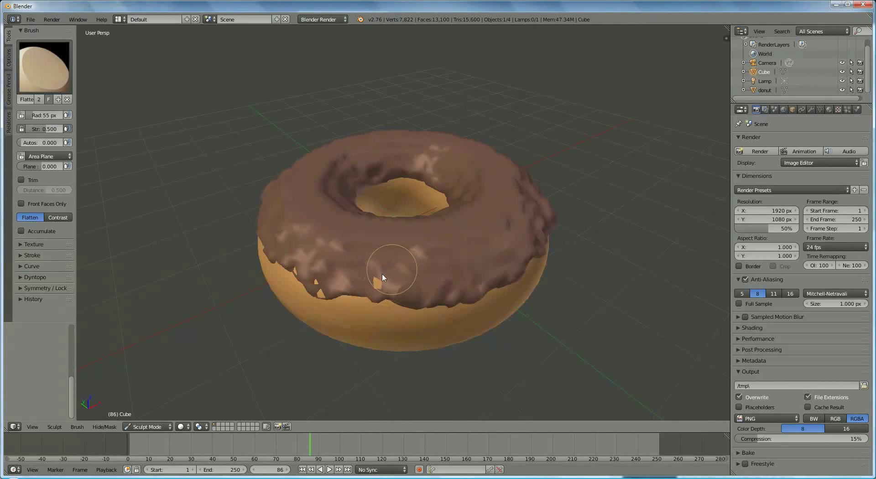
mouse_move(375, 274)
mouse_down()
mouse_move(390, 285)
mouse_move(366, 282)
mouse_move(401, 302)
mouse_move(342, 299)
mouse_move(304, 284)
mouse_move(476, 296)
mouse_move(500, 284)
mouse_move(441, 295)
mouse_move(473, 270)
mouse_move(453, 258)
mouse_move(397, 267)
mouse_move(469, 245)
mouse_move(554, 286)
mouse_up()
middle_drag(579, 281, 480, 284)
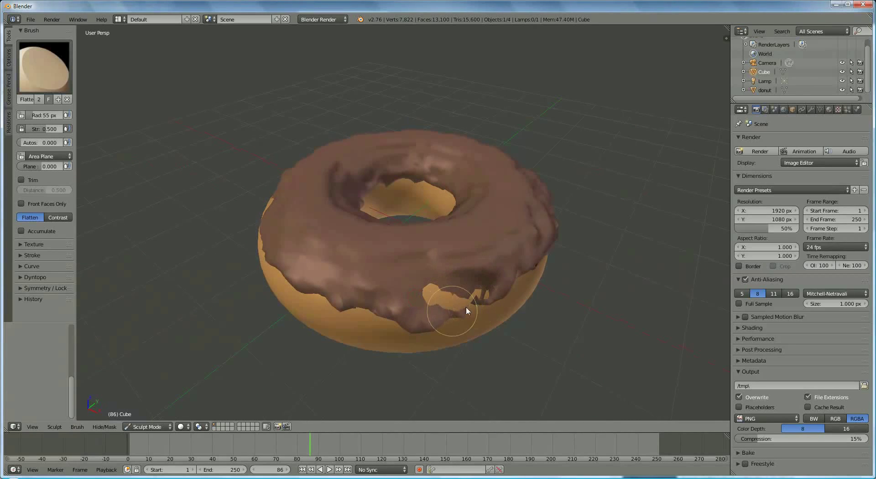
mouse_move(448, 319)
mouse_down()
mouse_move(477, 299)
mouse_move(432, 313)
mouse_move(434, 290)
mouse_move(417, 289)
mouse_move(462, 289)
mouse_move(404, 309)
mouse_move(441, 298)
mouse_move(420, 308)
mouse_move(438, 294)
mouse_up()
middle_drag(589, 275, 352, 305)
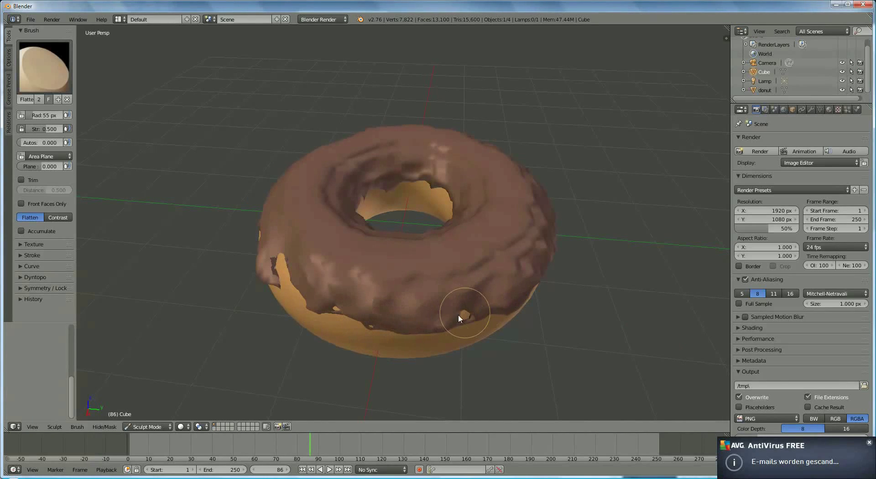
mouse_move(463, 312)
mouse_down()
mouse_move(475, 309)
mouse_move(459, 313)
mouse_move(467, 309)
mouse_up()
middle_drag(495, 291, 392, 283)
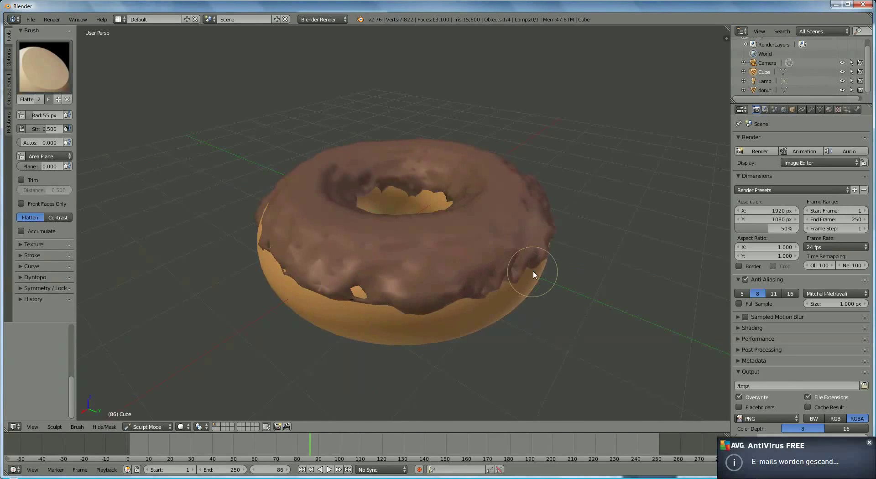
middle_drag(533, 272, 453, 274)
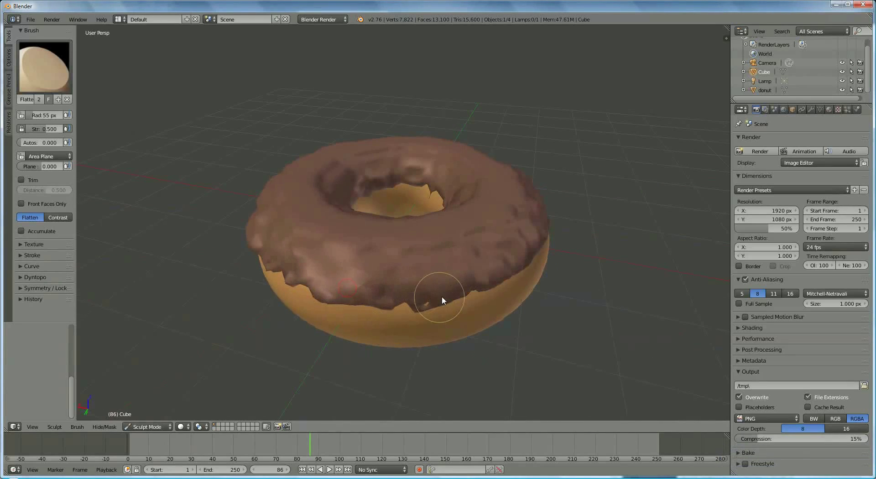
middle_drag(527, 272, 456, 278)
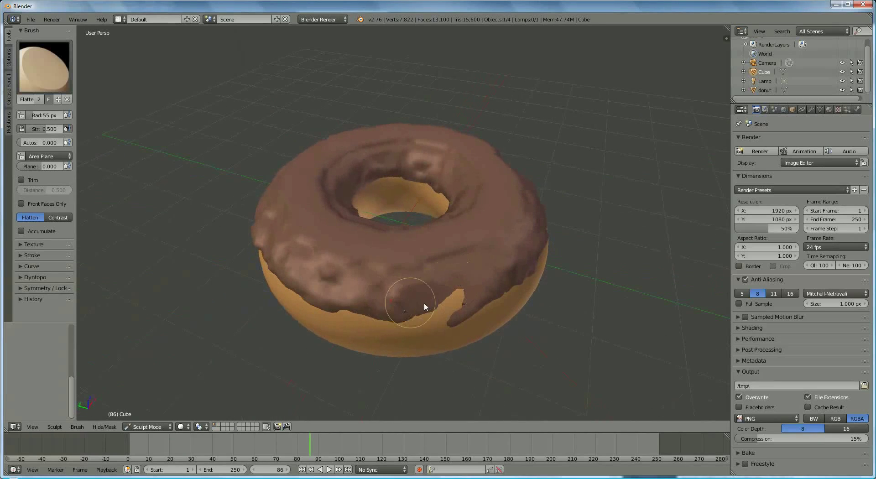
mouse_move(450, 303)
mouse_down()
mouse_move(463, 297)
mouse_move(459, 302)
mouse_up()
Switch to the Smooth brush and smooth away the pointed drips hanging from the glaze's outer lower edge.
click(45, 64)
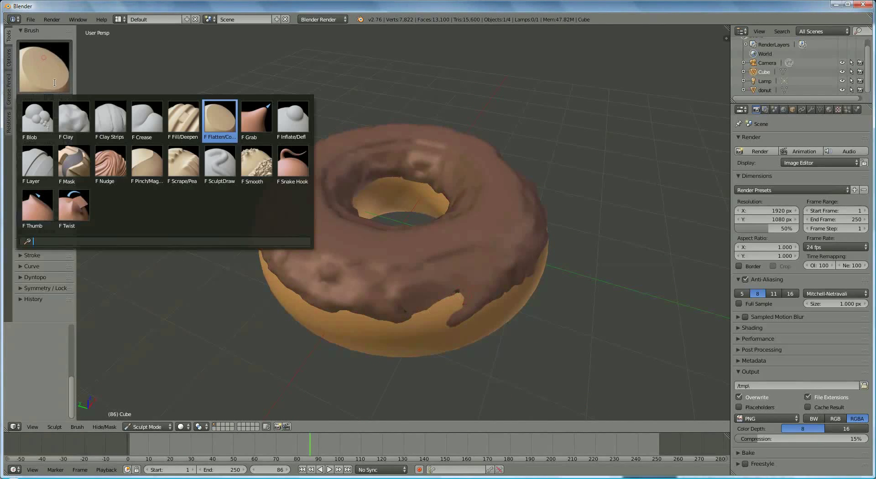
click(267, 157)
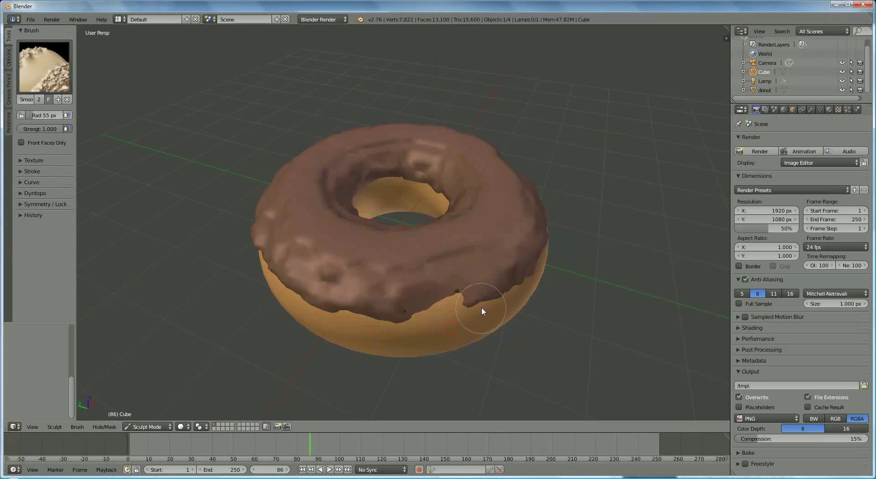
middle_drag(549, 302, 404, 311)
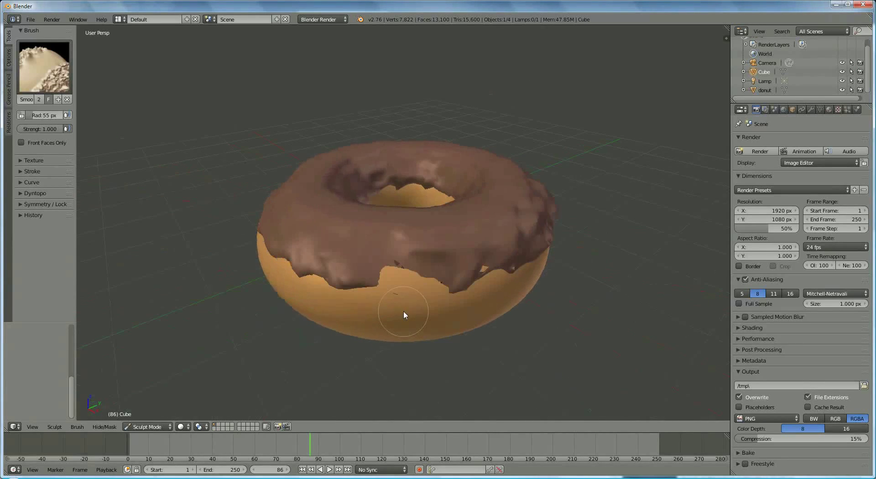
drag(492, 272, 462, 286)
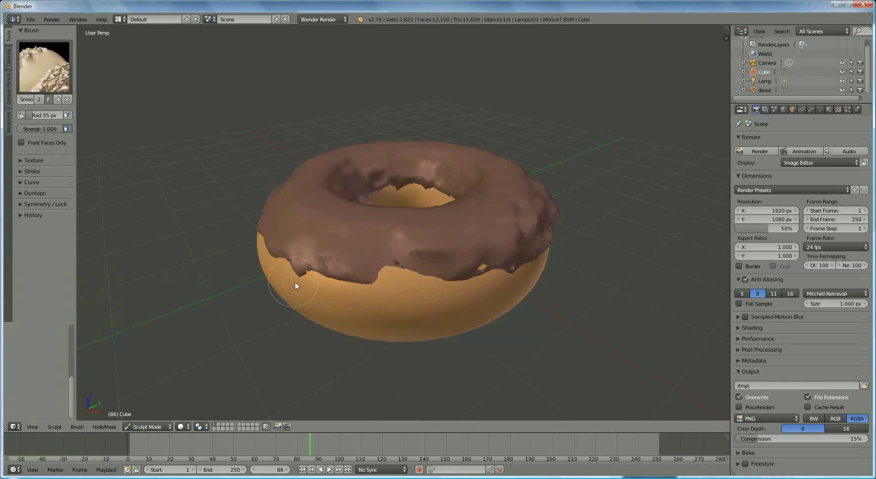
Switch to the Flatten/Contrast brush and flatten the notch in the glaze's front lower edge.
click(46, 69)
click(220, 118)
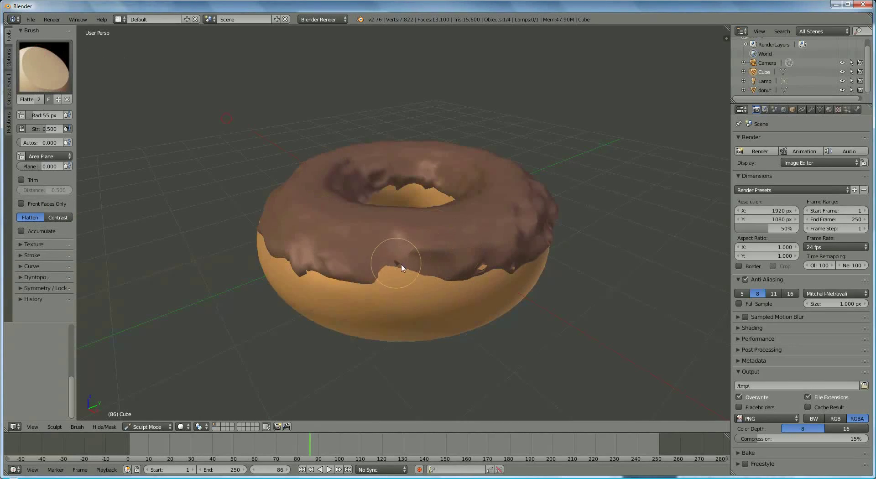
drag(400, 269, 406, 265)
Switch to the Inflate/Deflate brush and inflate the glaze all around its outer lower rim to close the small holes showing dough.
click(44, 69)
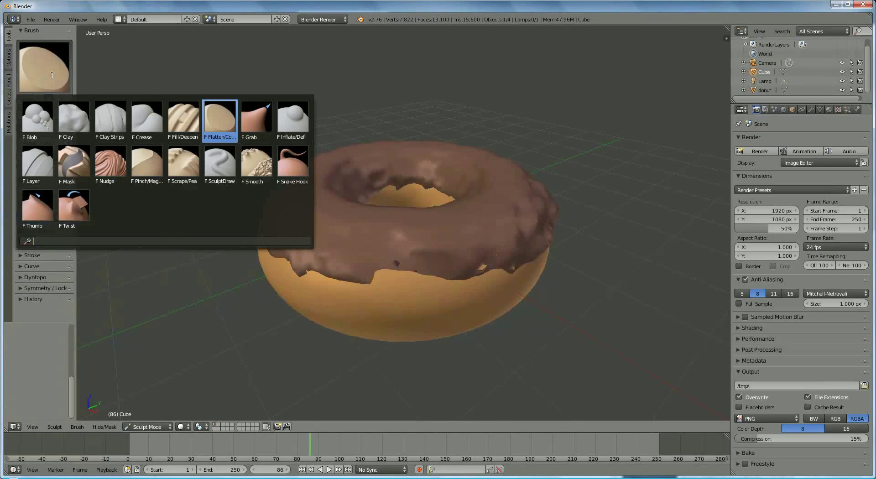
click(289, 122)
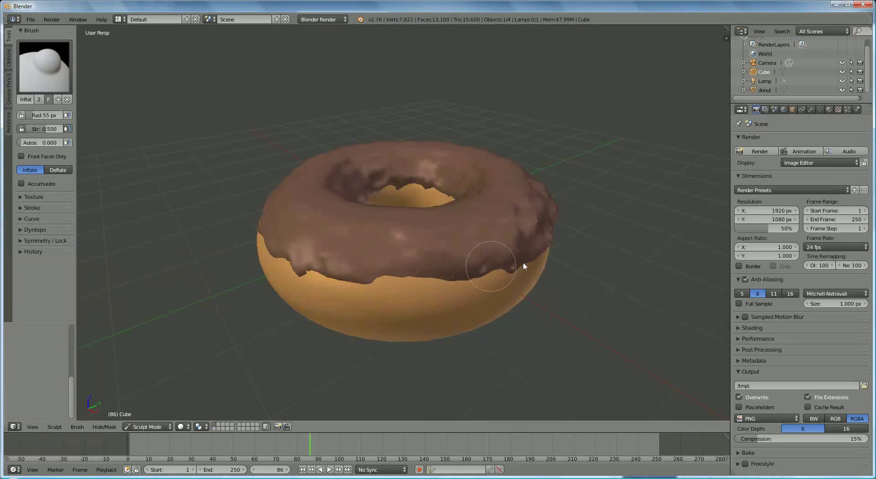
middle_drag(523, 262, 407, 276)
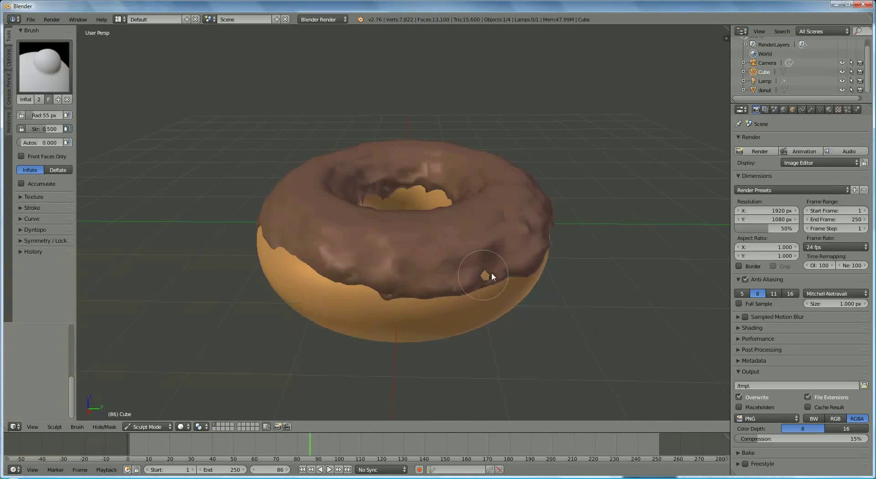
middle_drag(480, 276, 353, 281)
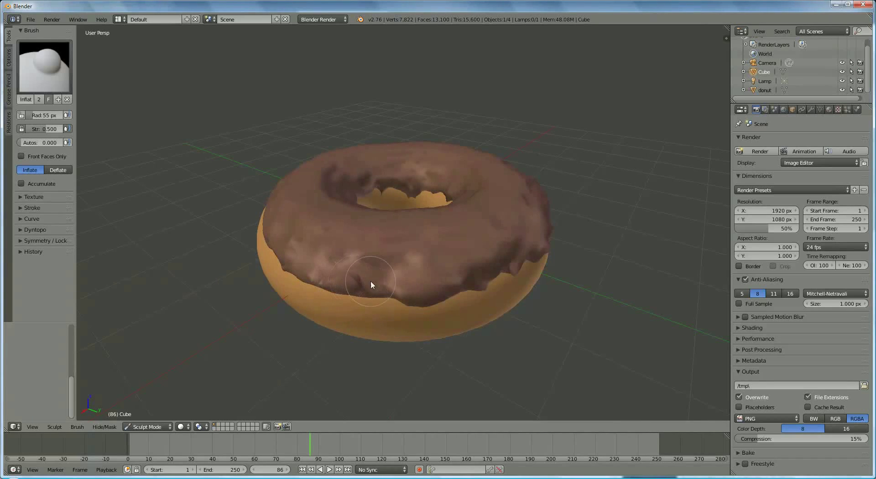
middle_drag(455, 268, 378, 271)
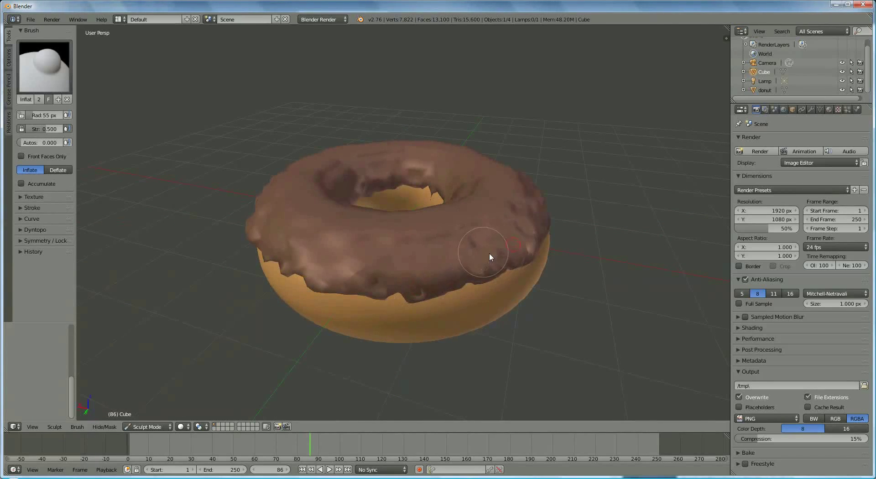
middle_drag(489, 253, 258, 250)
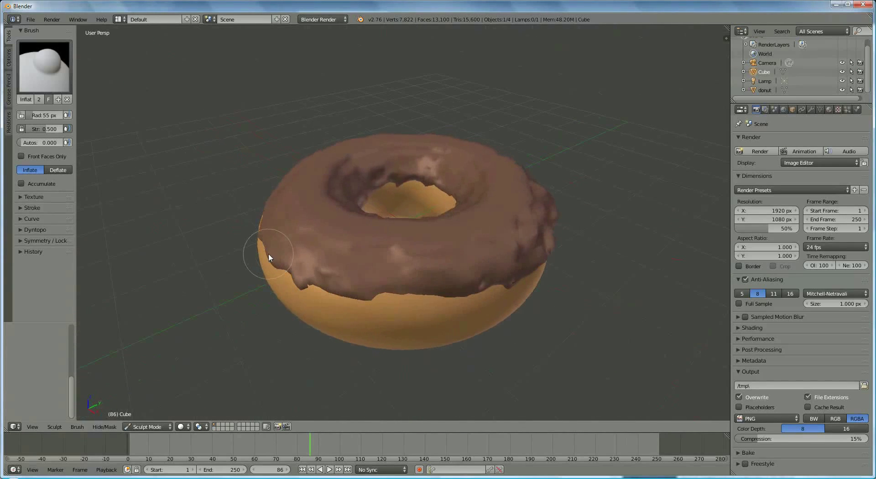
Render a still image of the glazed donut at frame 86.
click(761, 152)
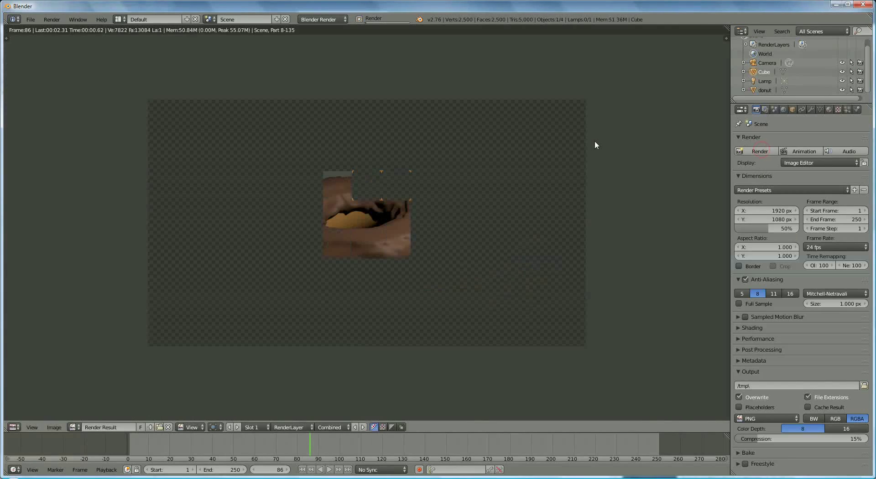